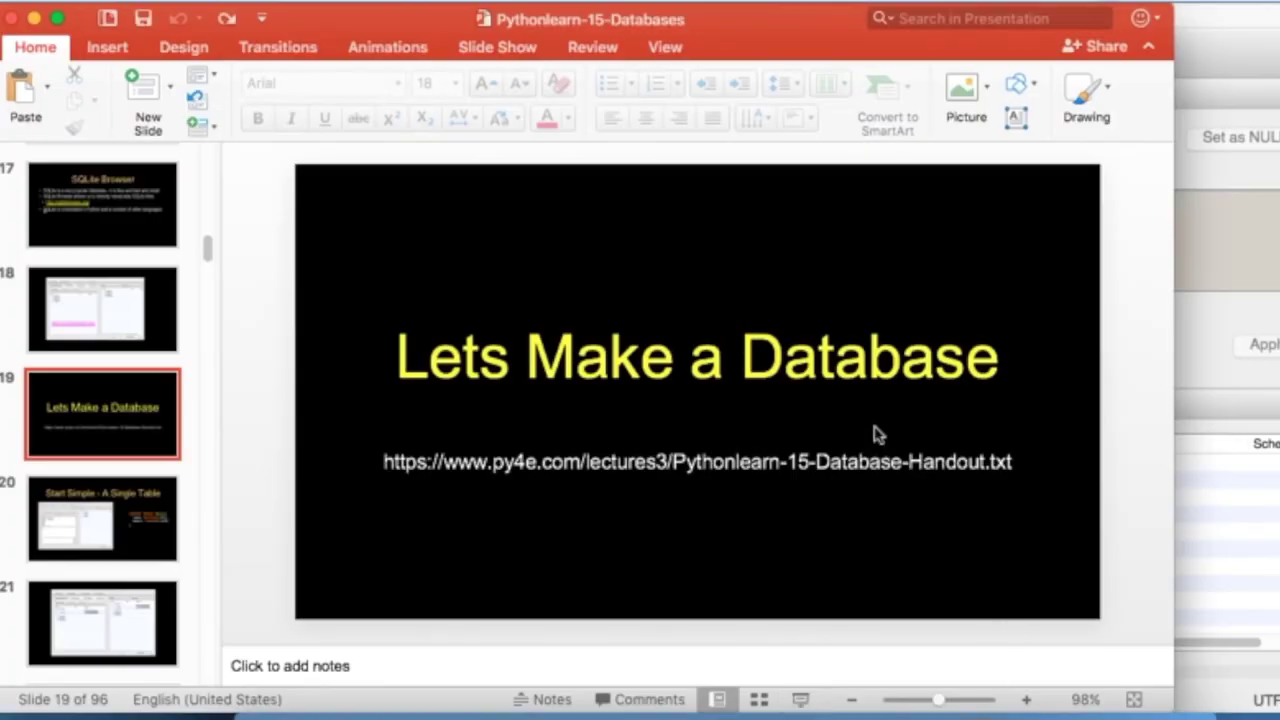
Load the Database Handout URL from the slide in Chrome and select its CREATE TABLE "Users" line
triple_click(851, 462)
key(super+c)
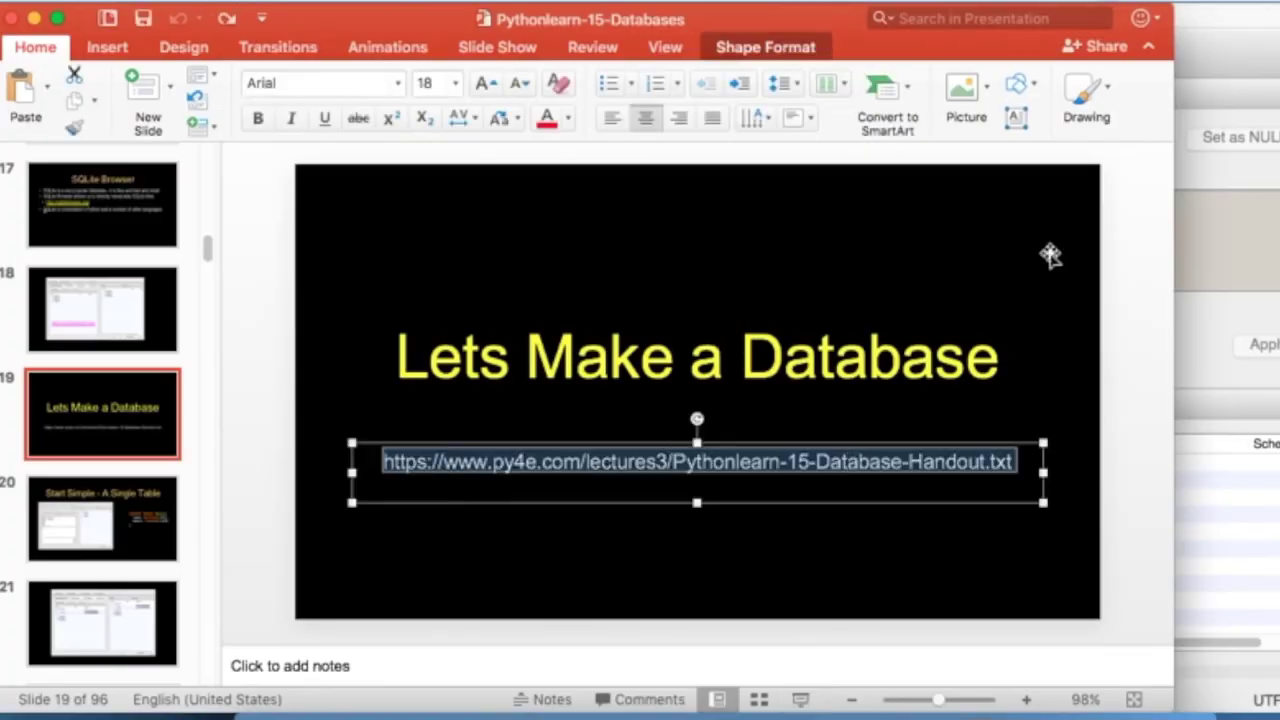
click(433, 710)
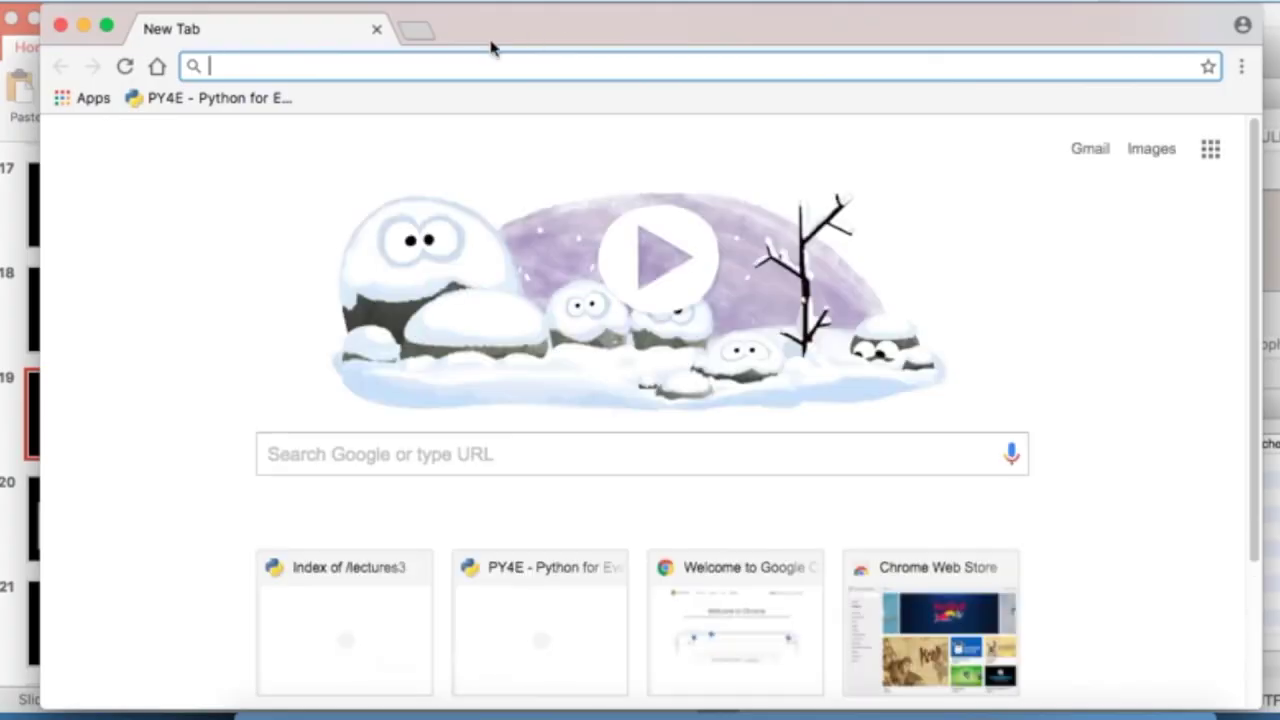
key(super+v)
key(Return)
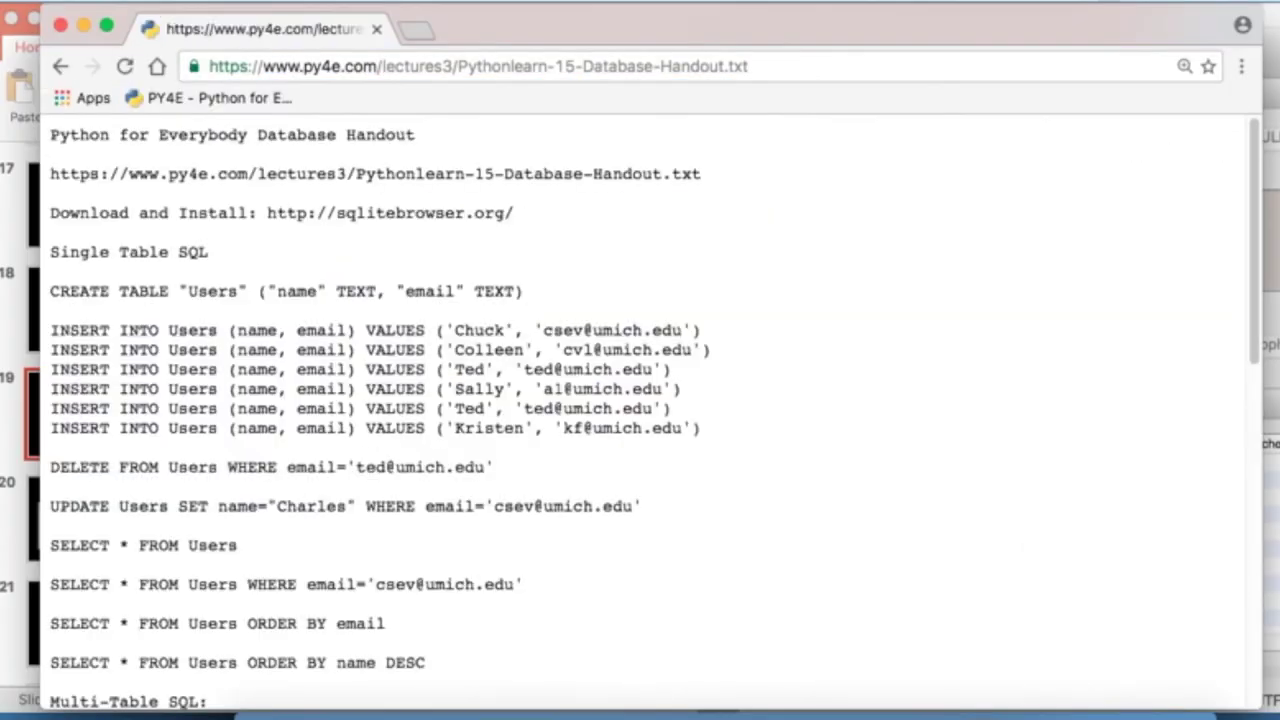
triple_click(101, 294)
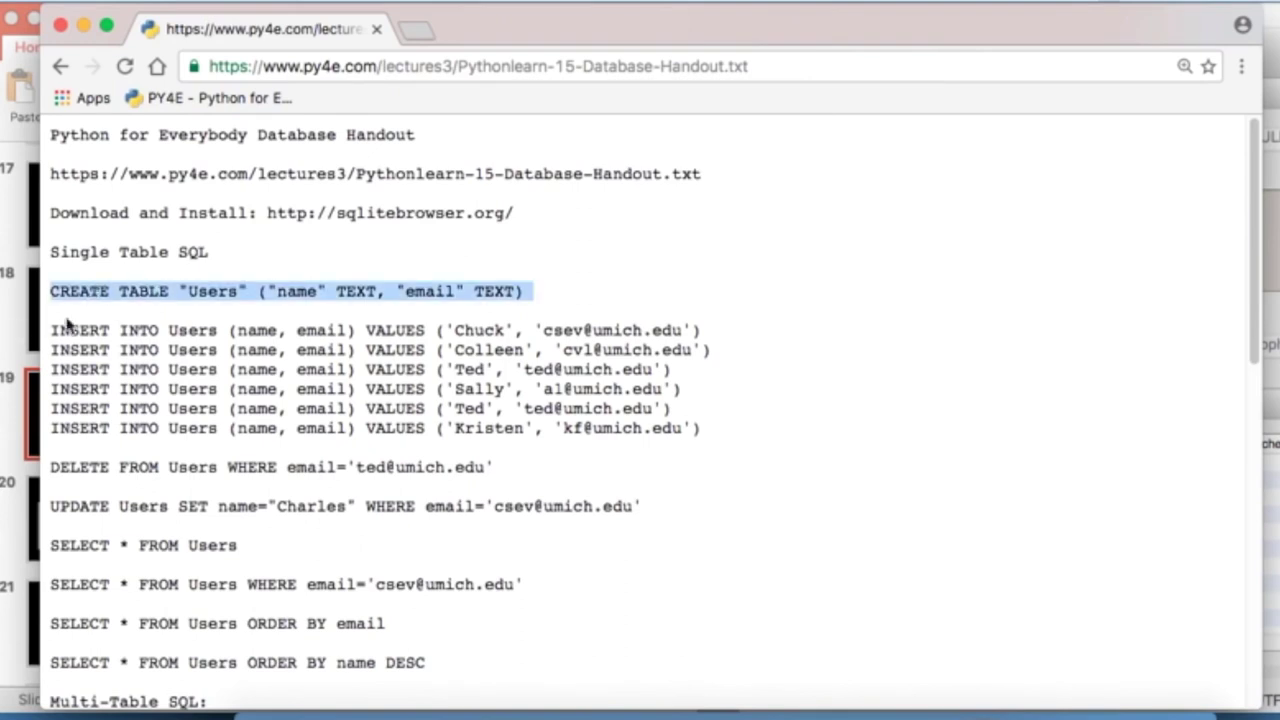
Show slide 20, Start Simple - A Single Table, then cycle back through the running applications
click(14, 318)
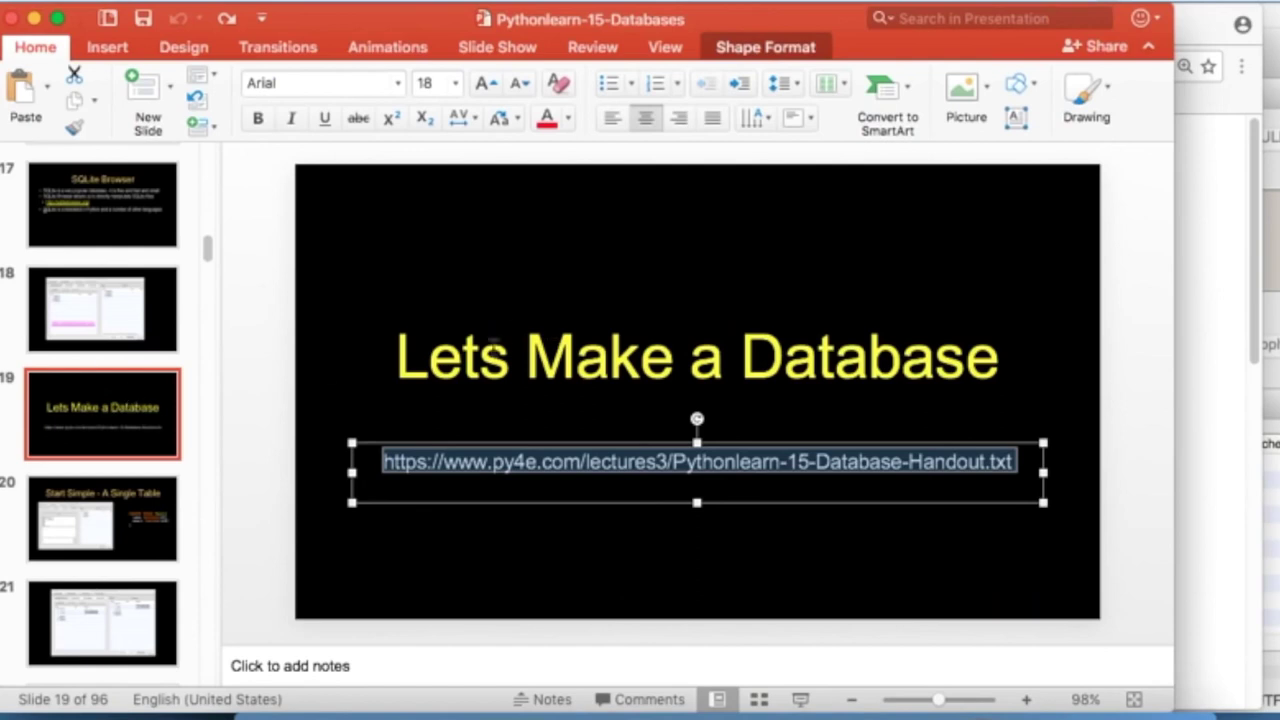
click(150, 538)
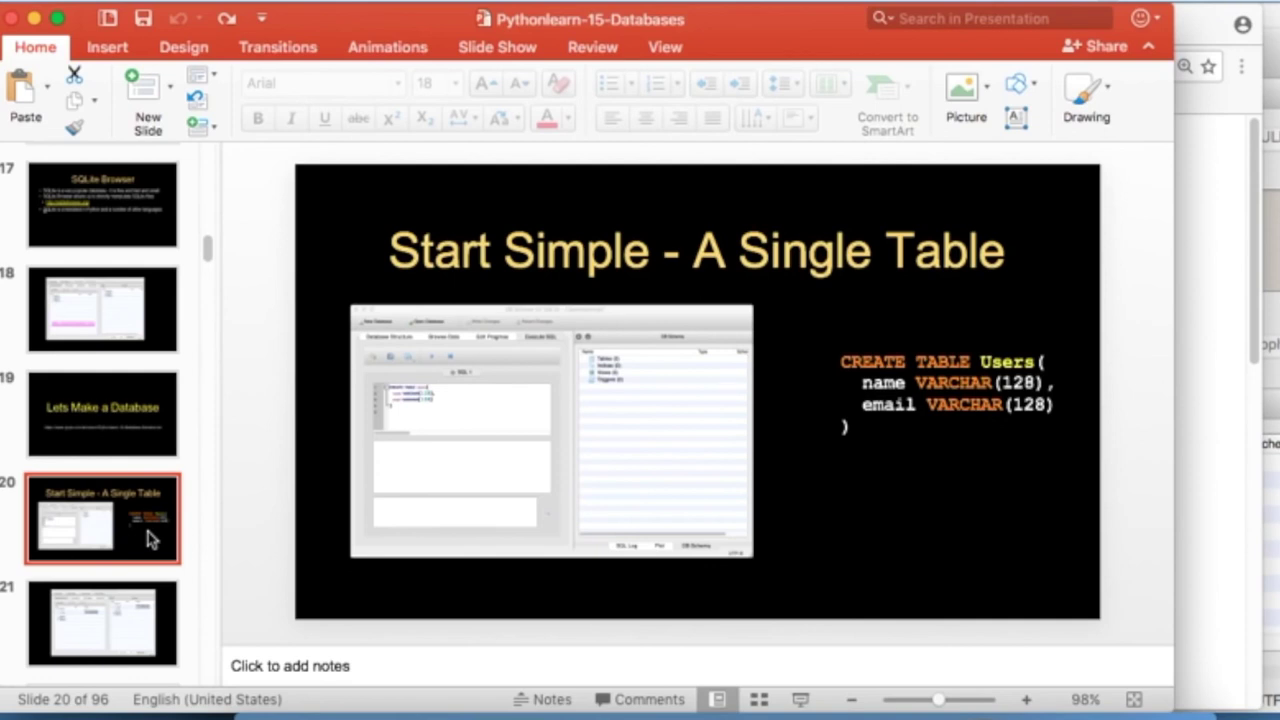
key(super+Tab)
key(super+Tab)
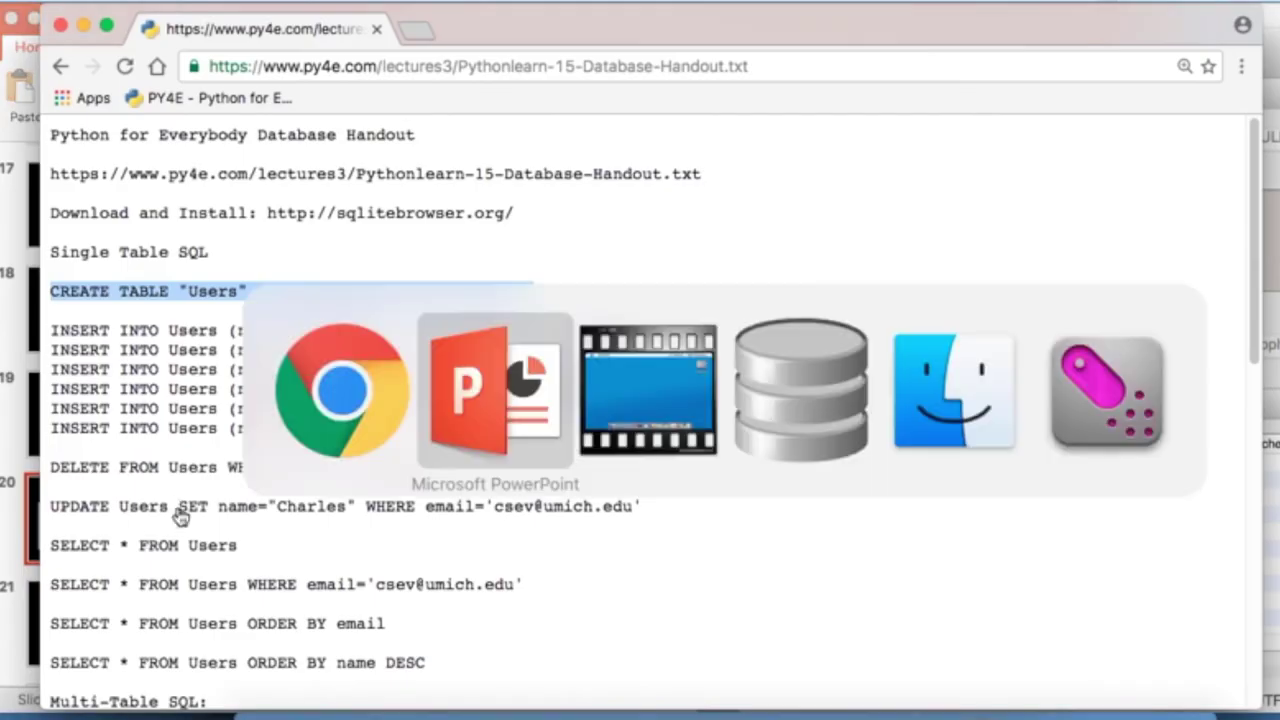
key(super+Tab)
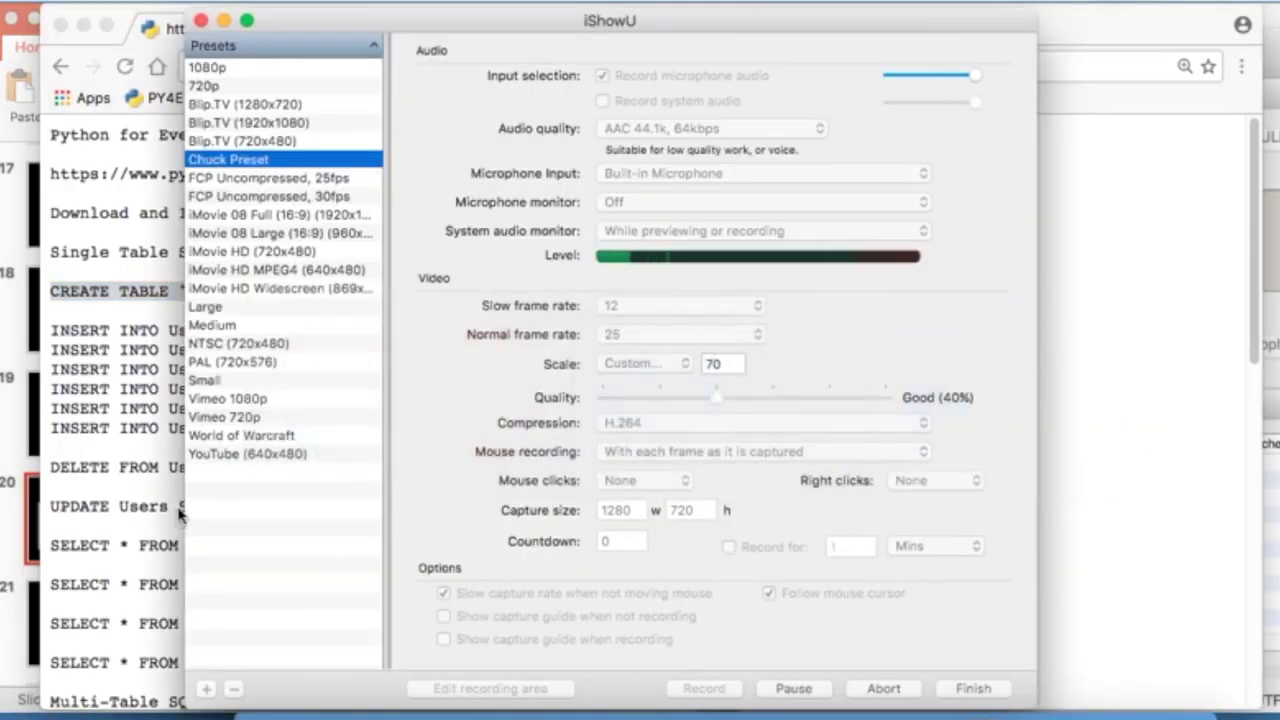
key(super+Tab)
key(super+Tab)
Create a new database file named py4efun on the Desktop
key(Tab)
key(Tab)
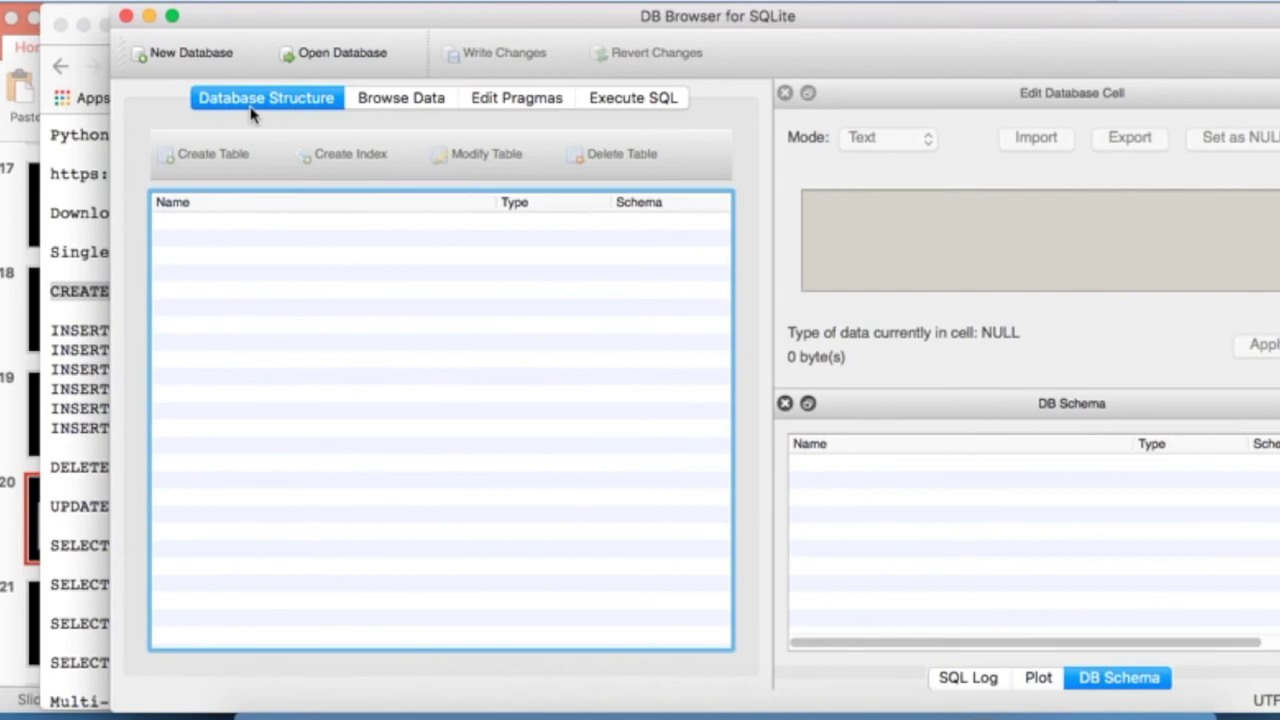
click(194, 58)
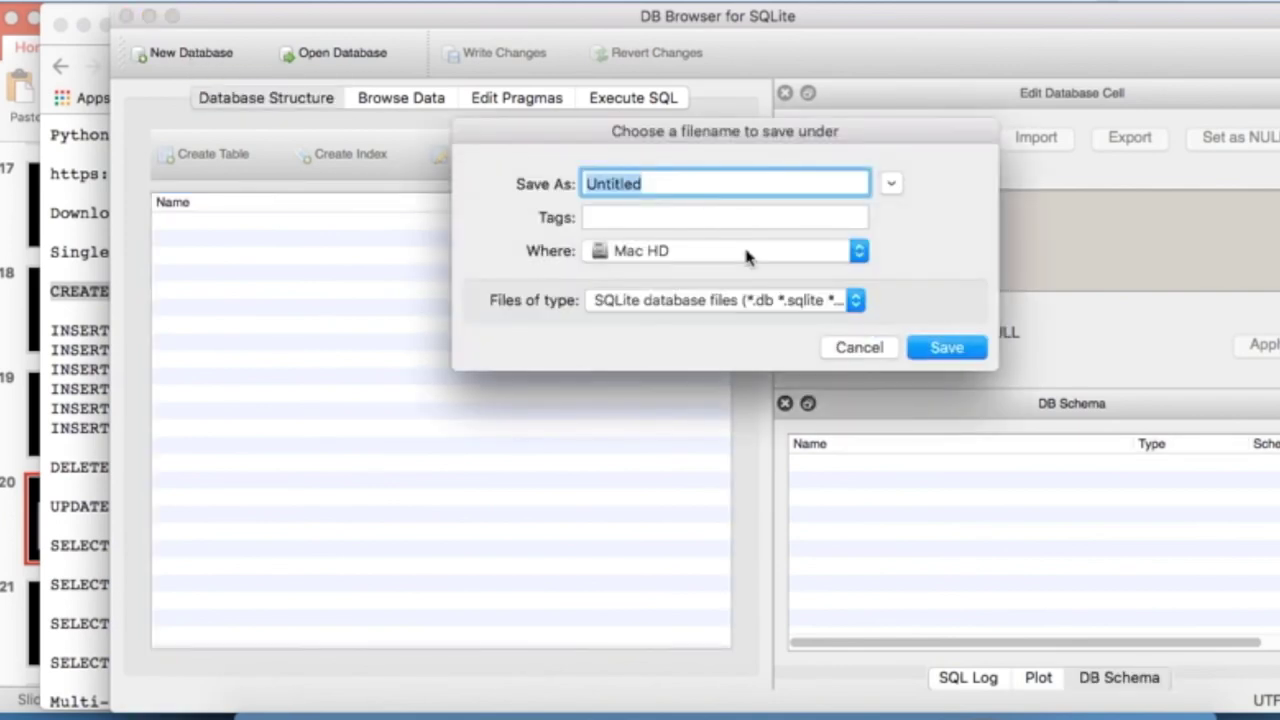
click(745, 257)
click(700, 394)
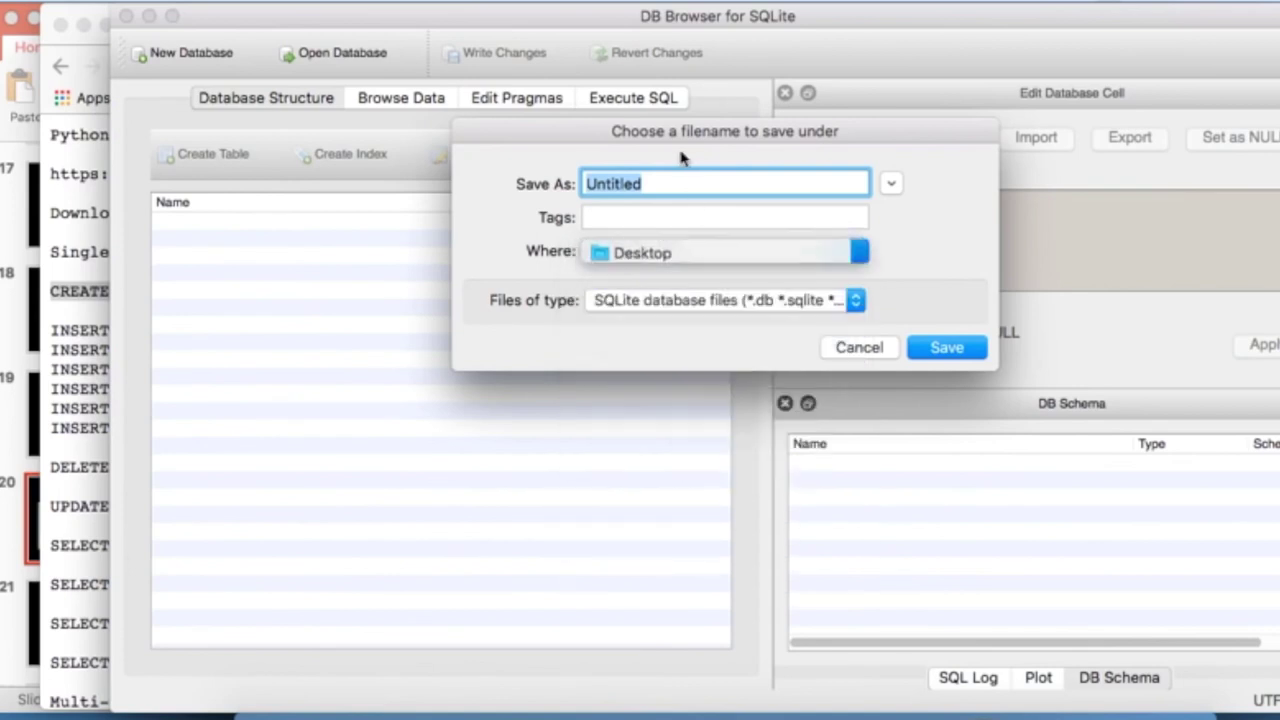
text(py)
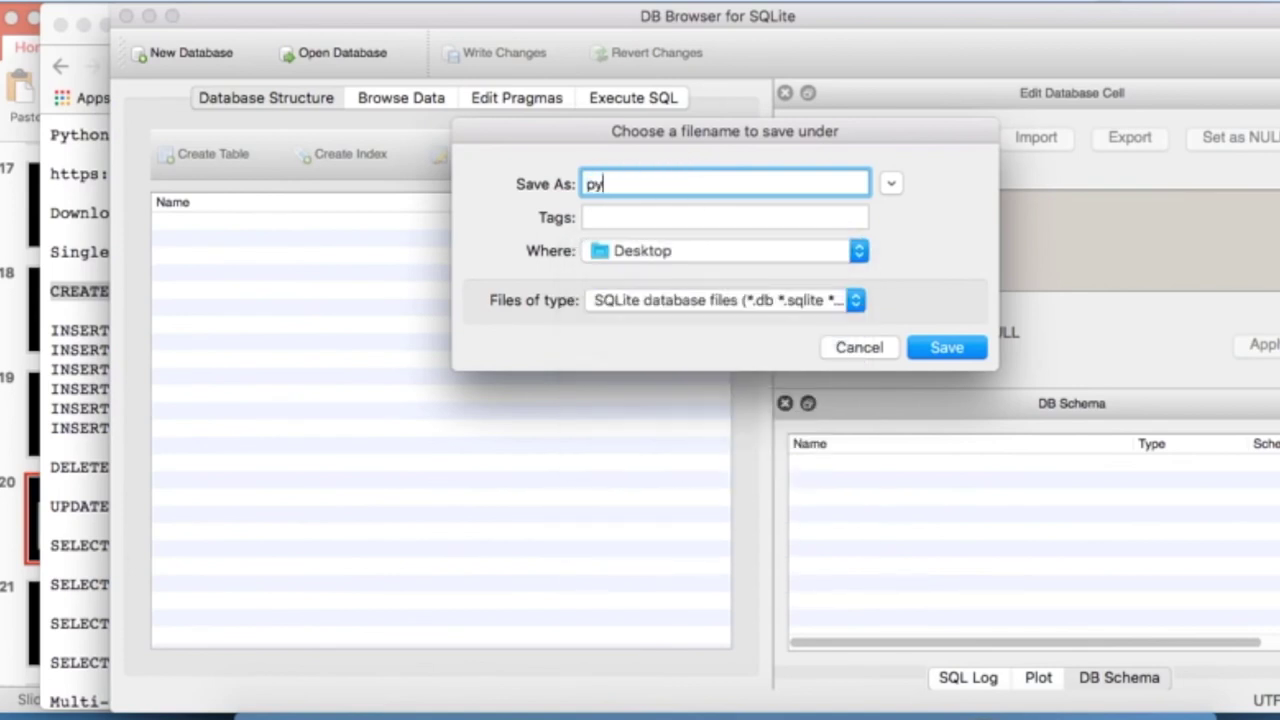
text(4efun)
click(960, 350)
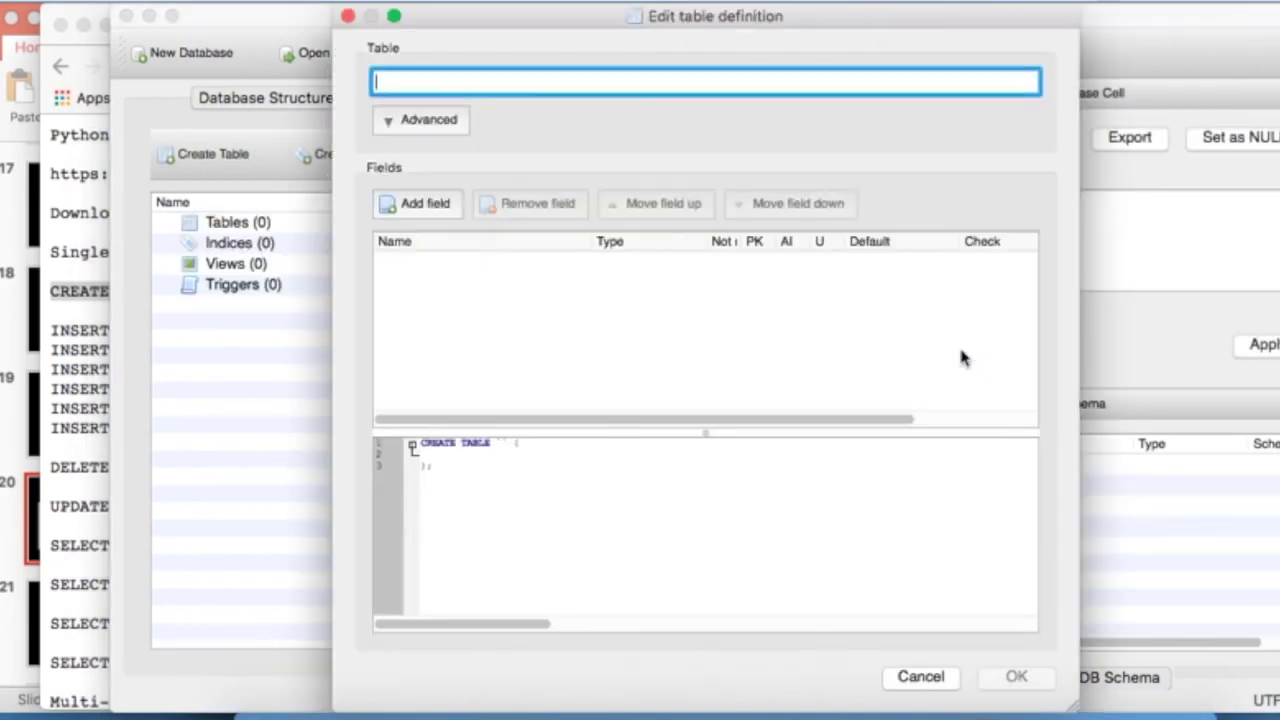
Place the handout beside the table editor and name the new table Users
mouse_move(1265, 27)
mouse_down()
mouse_move(1180, 29)
mouse_move(1035, 110)
mouse_move(1278, 26)
mouse_up()
click(1183, 23)
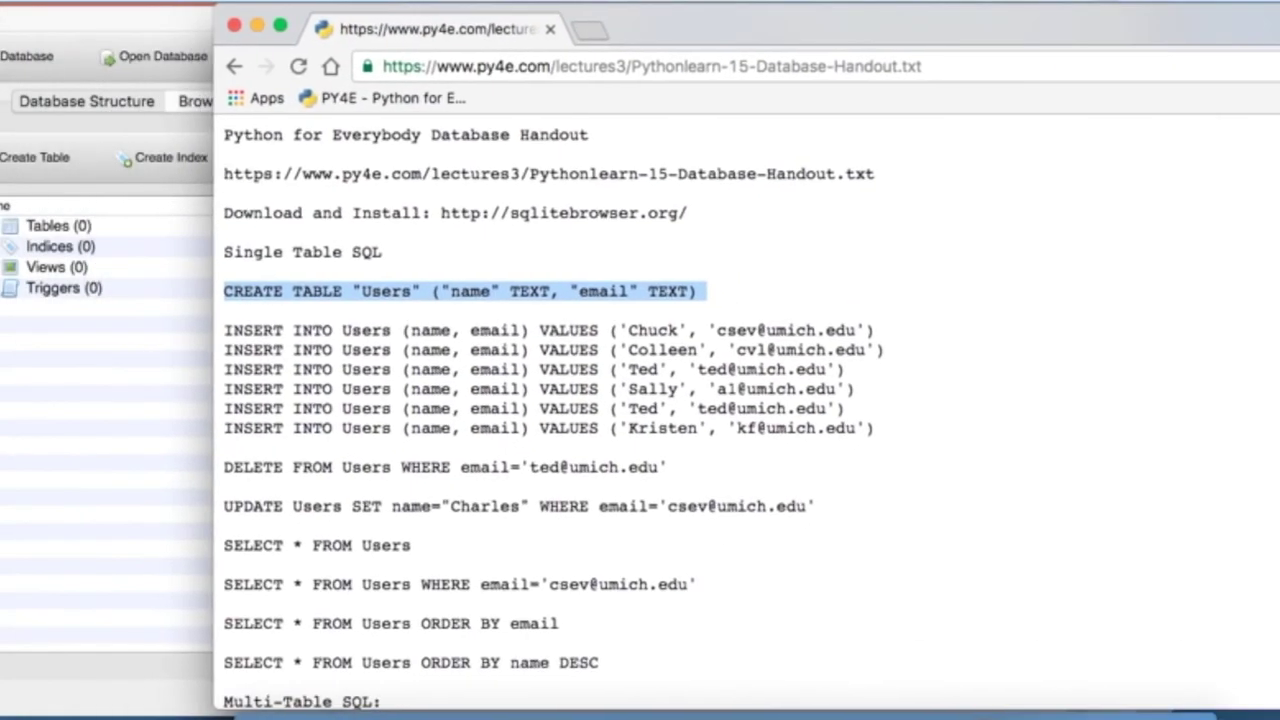
click(42, 605)
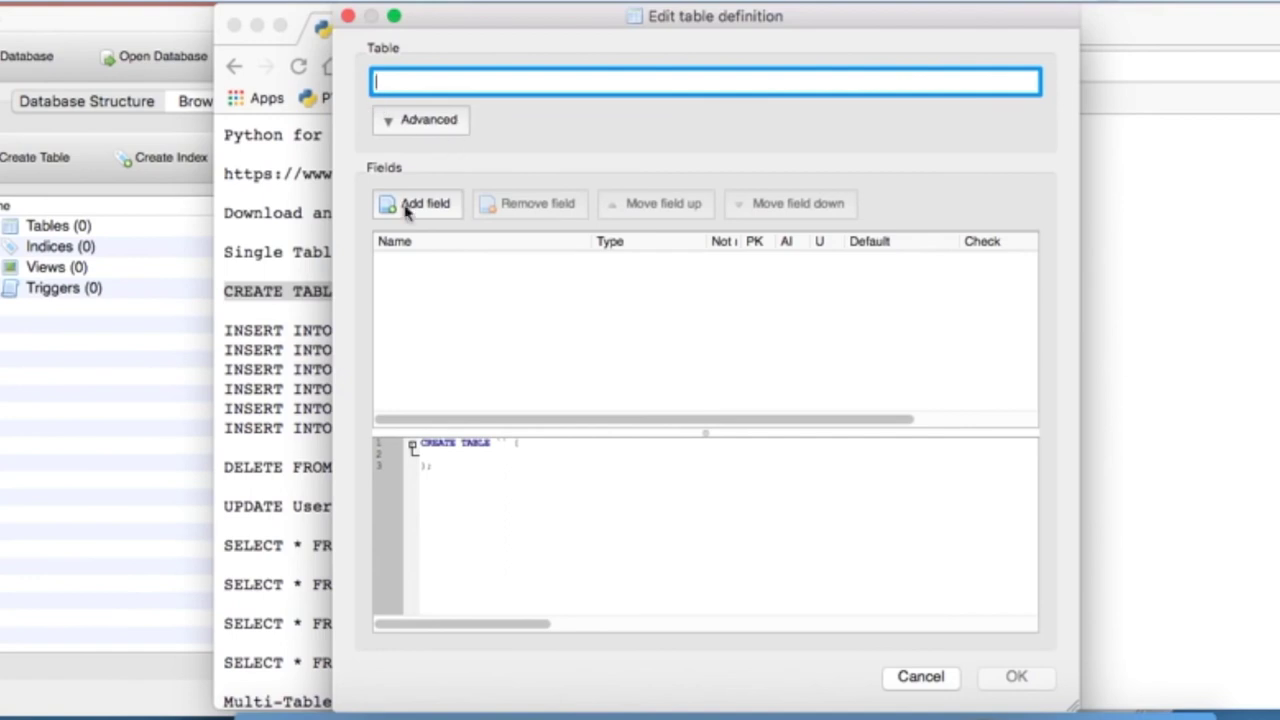
click(262, 250)
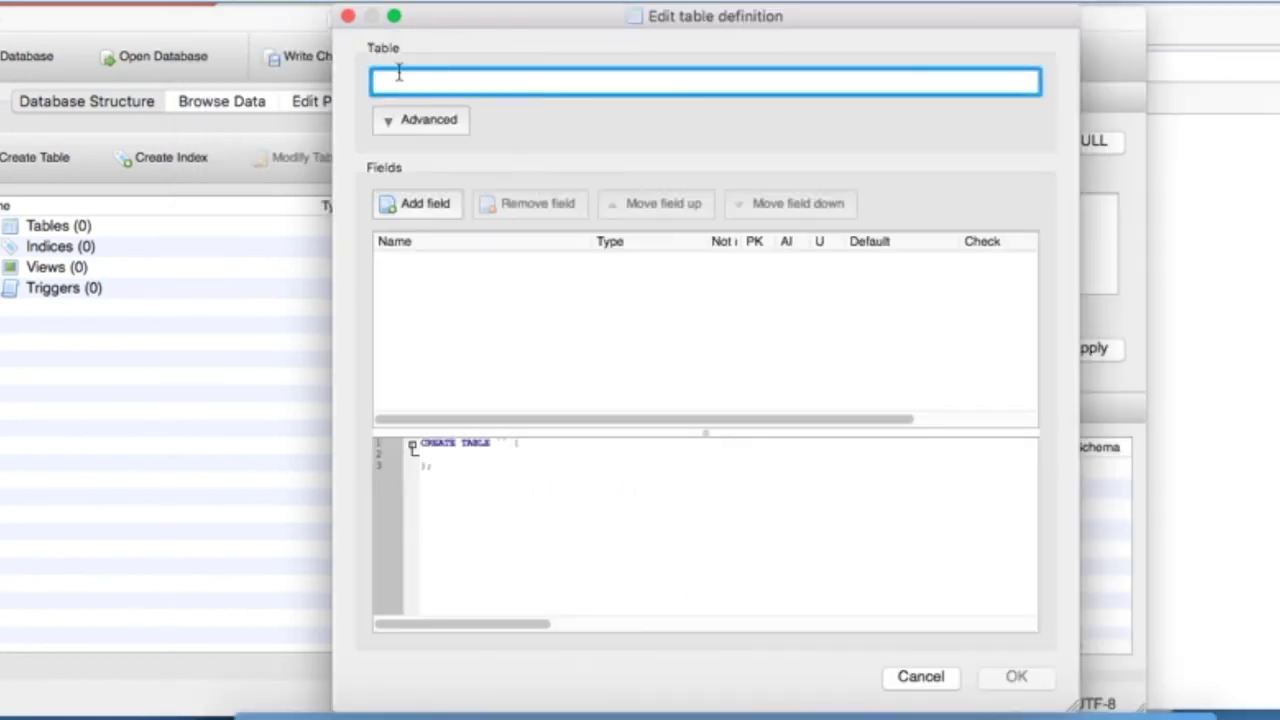
text(User)
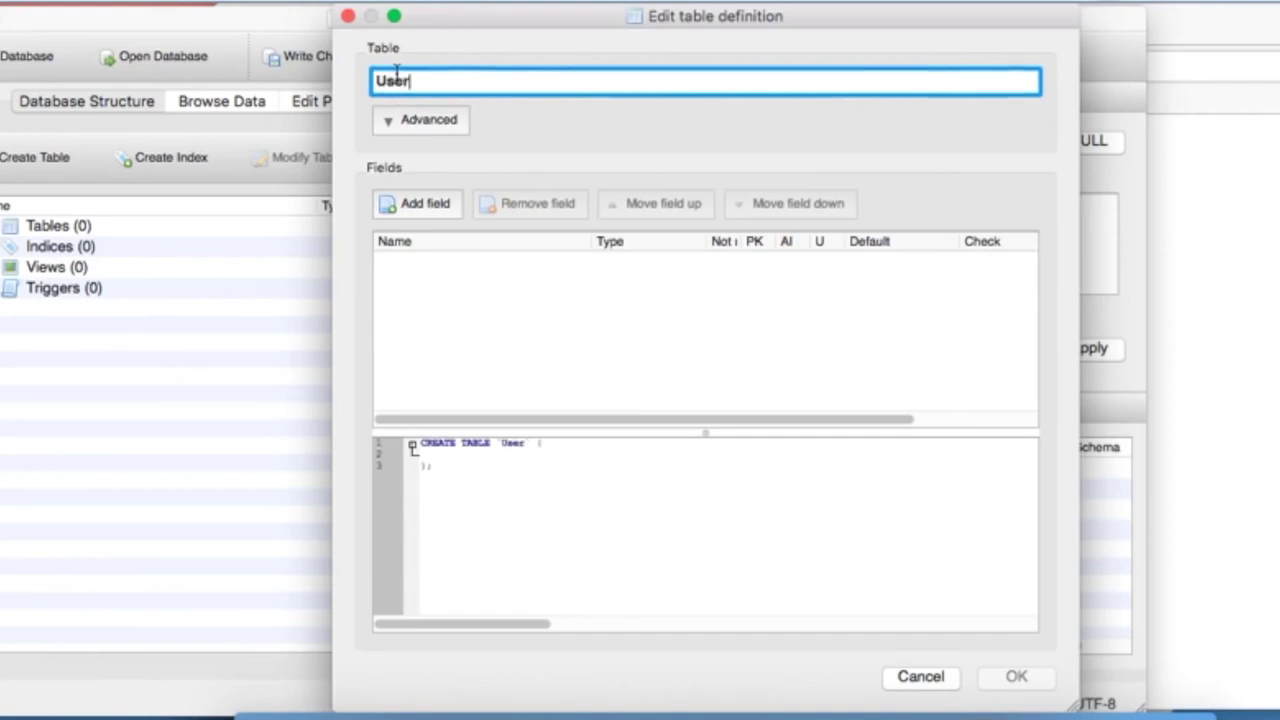
text(s)
Add two TEXT fields to the table: name and email
click(436, 205)
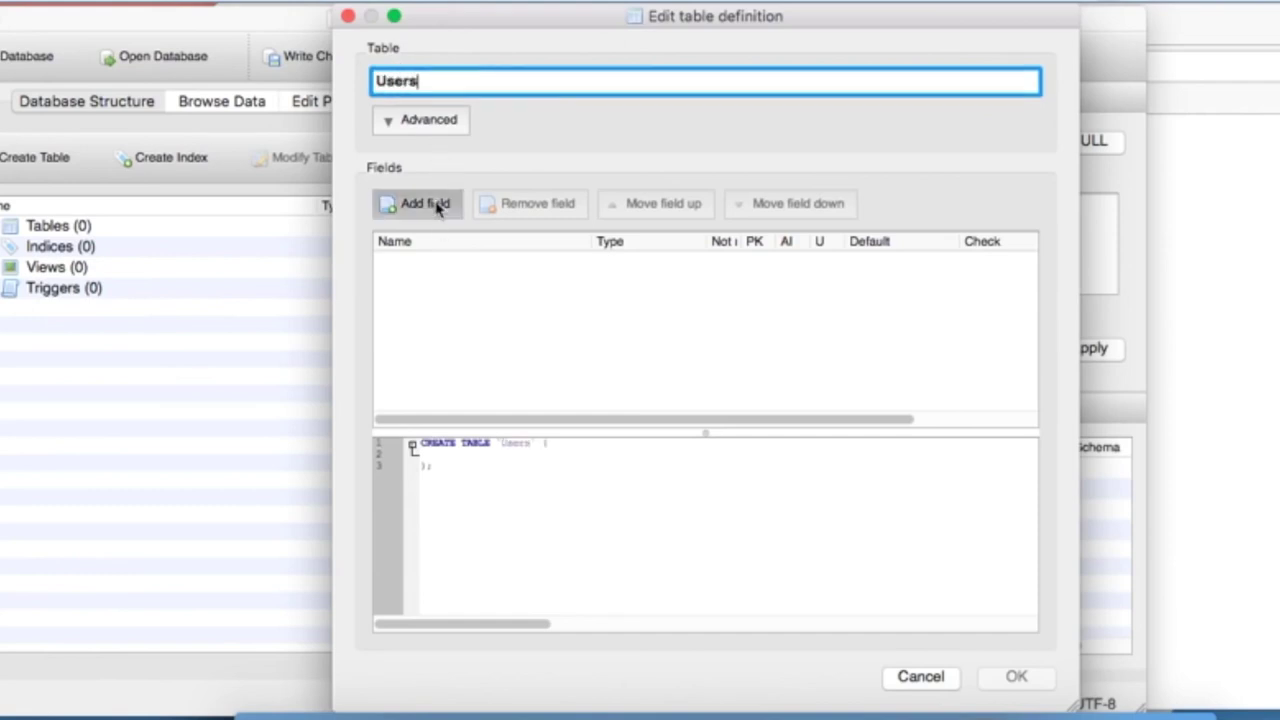
text(name)
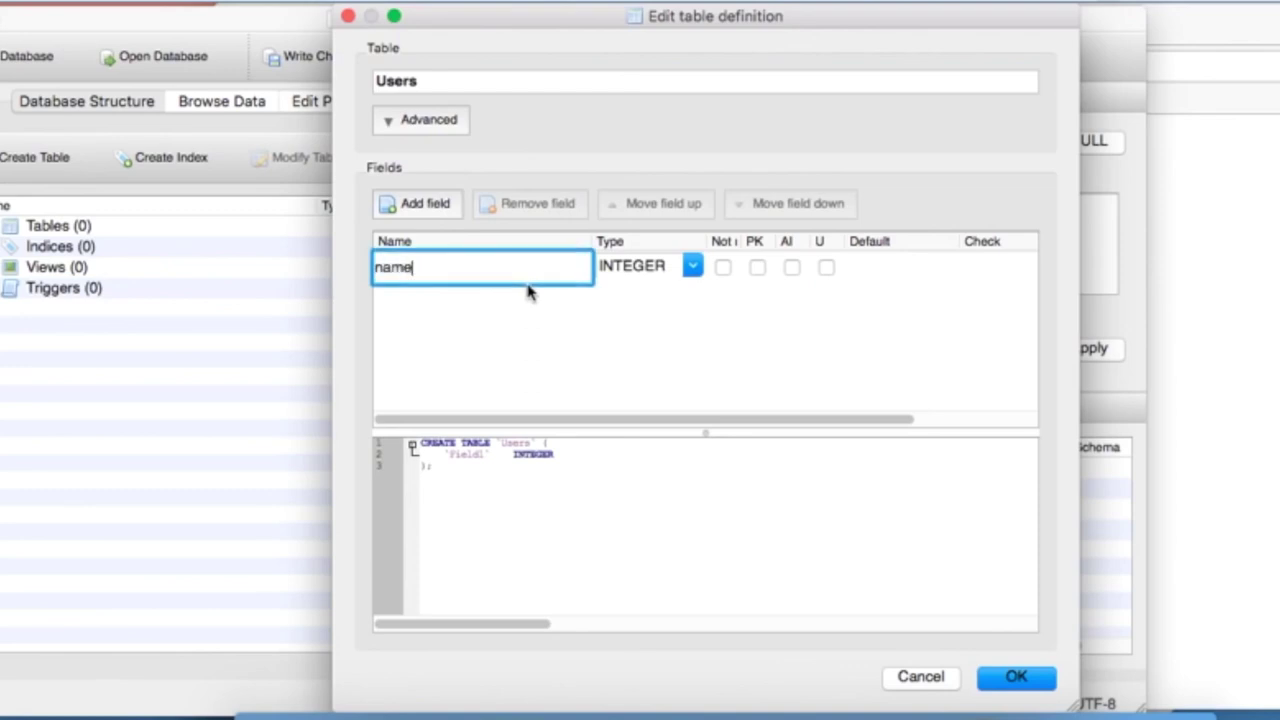
click(692, 268)
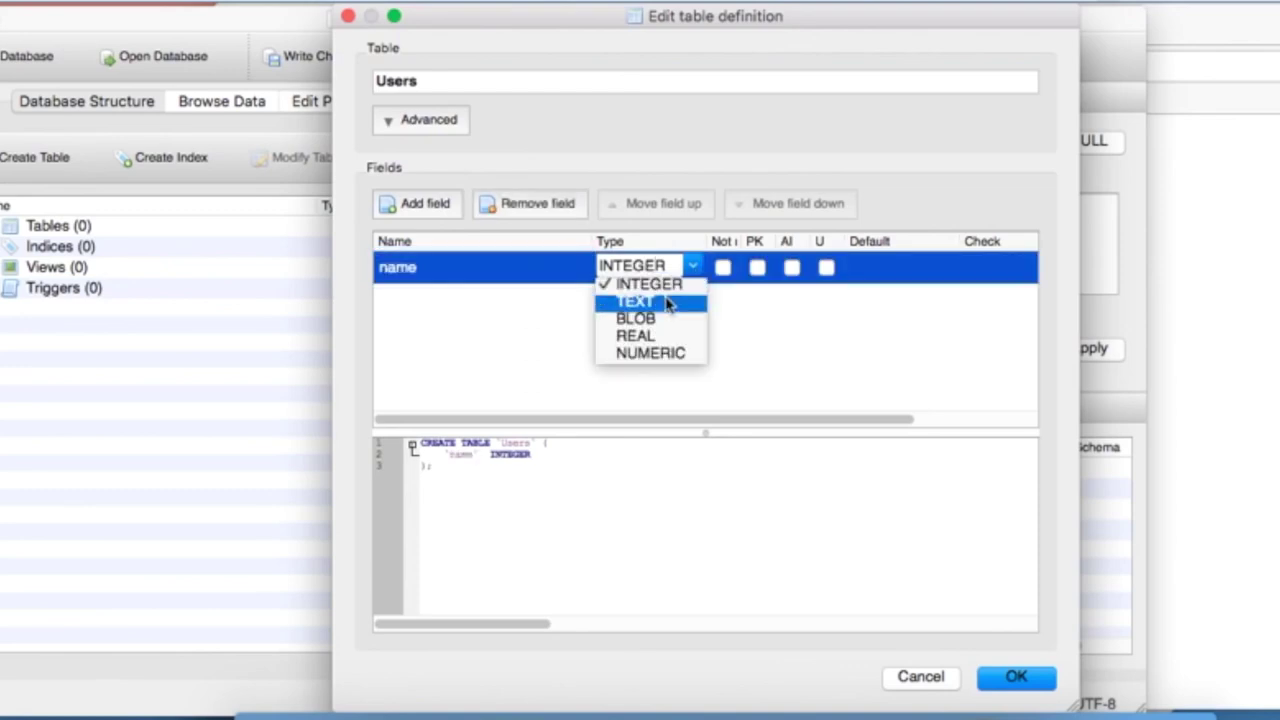
click(667, 302)
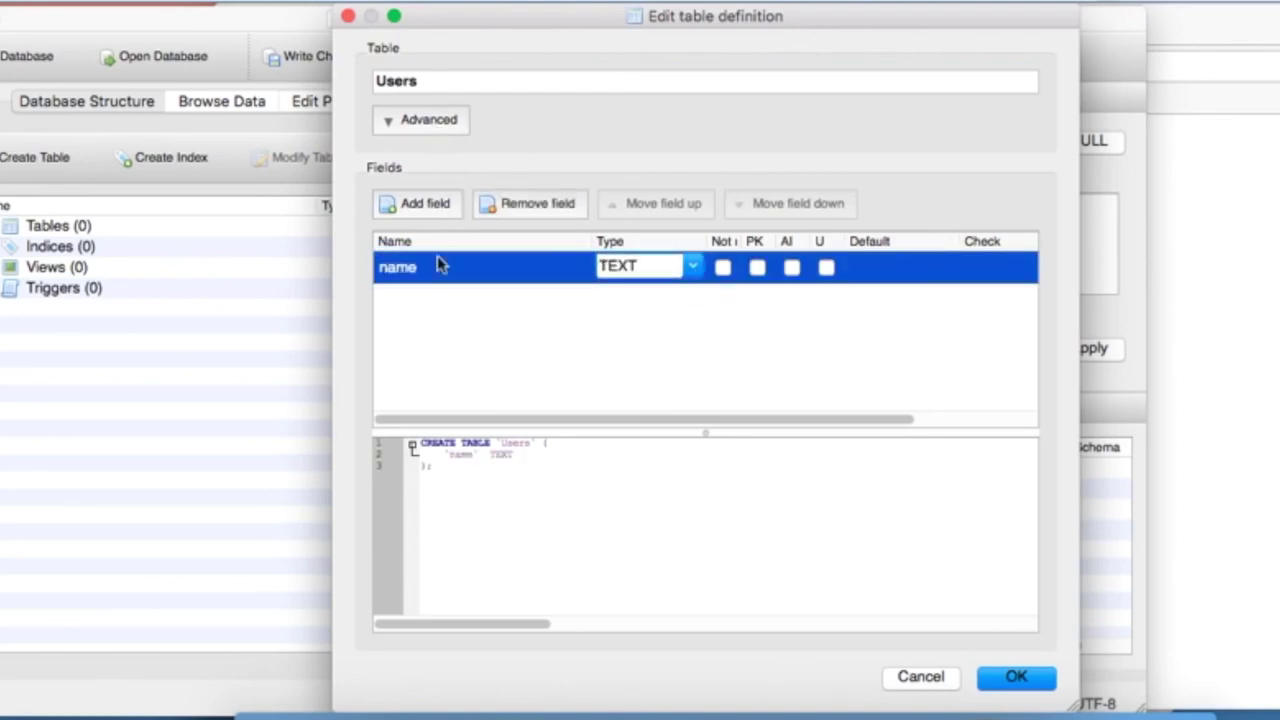
click(411, 210)
text(email)
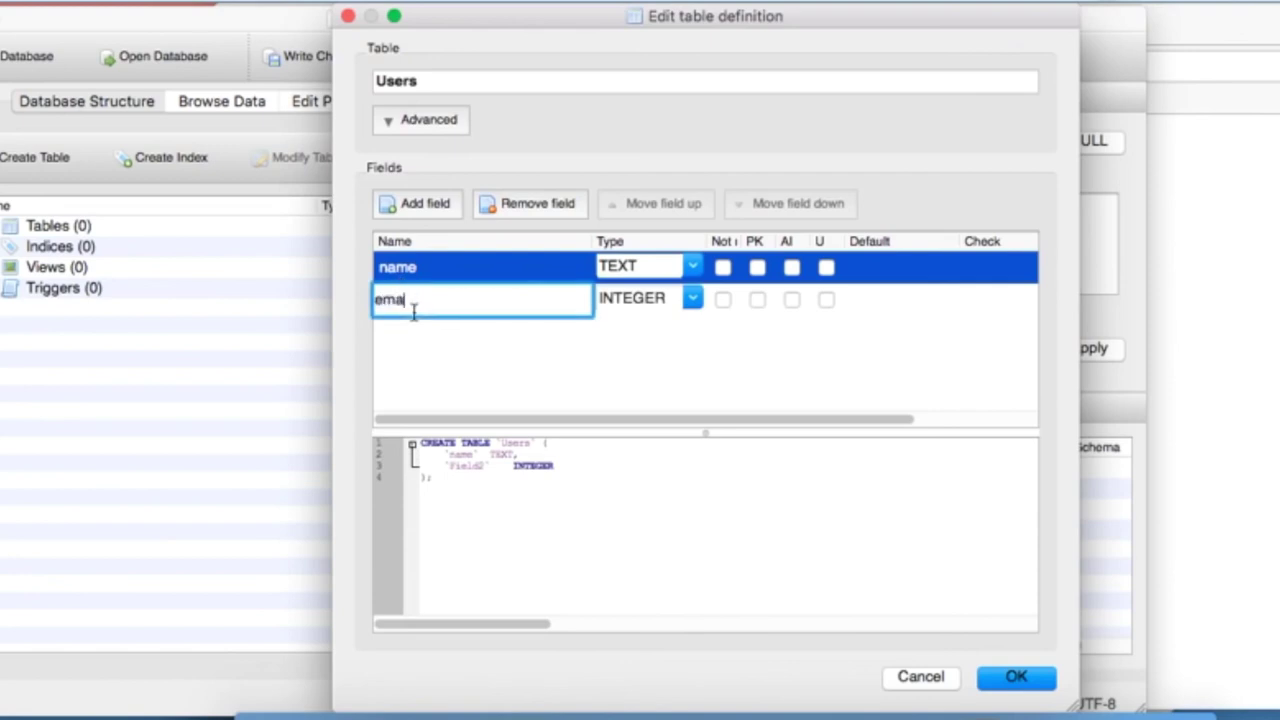
click(692, 299)
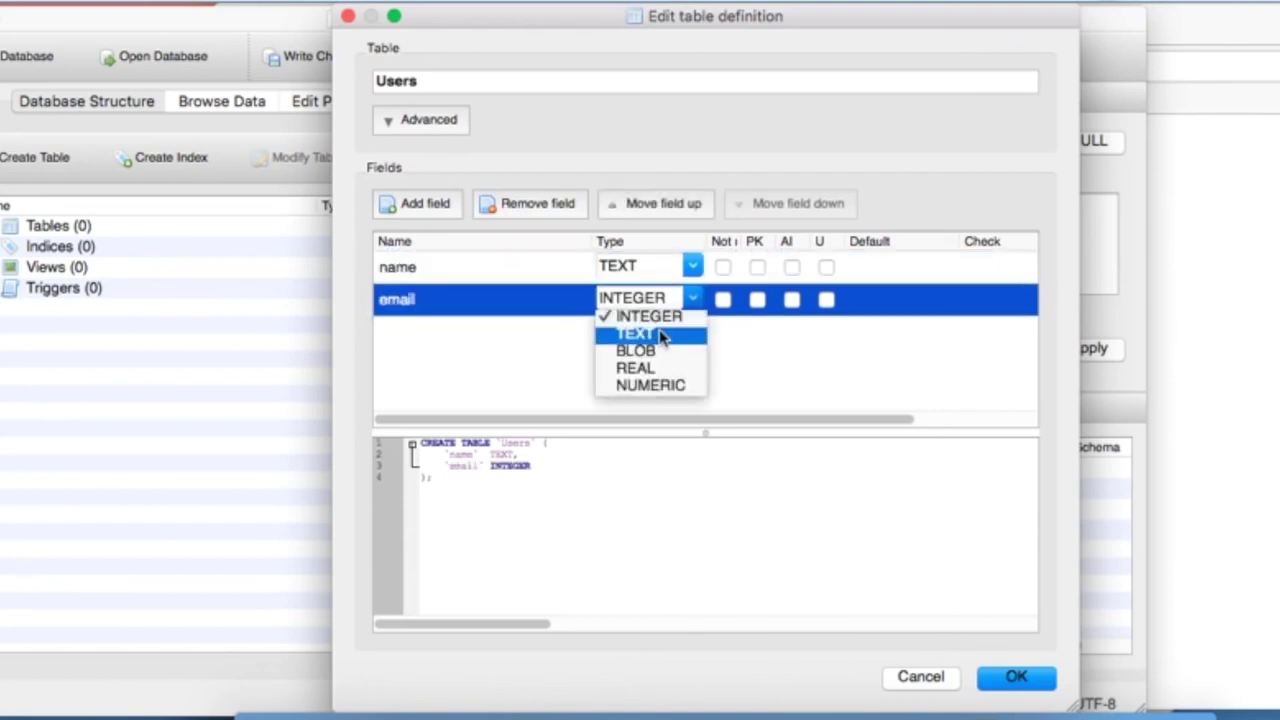
click(670, 334)
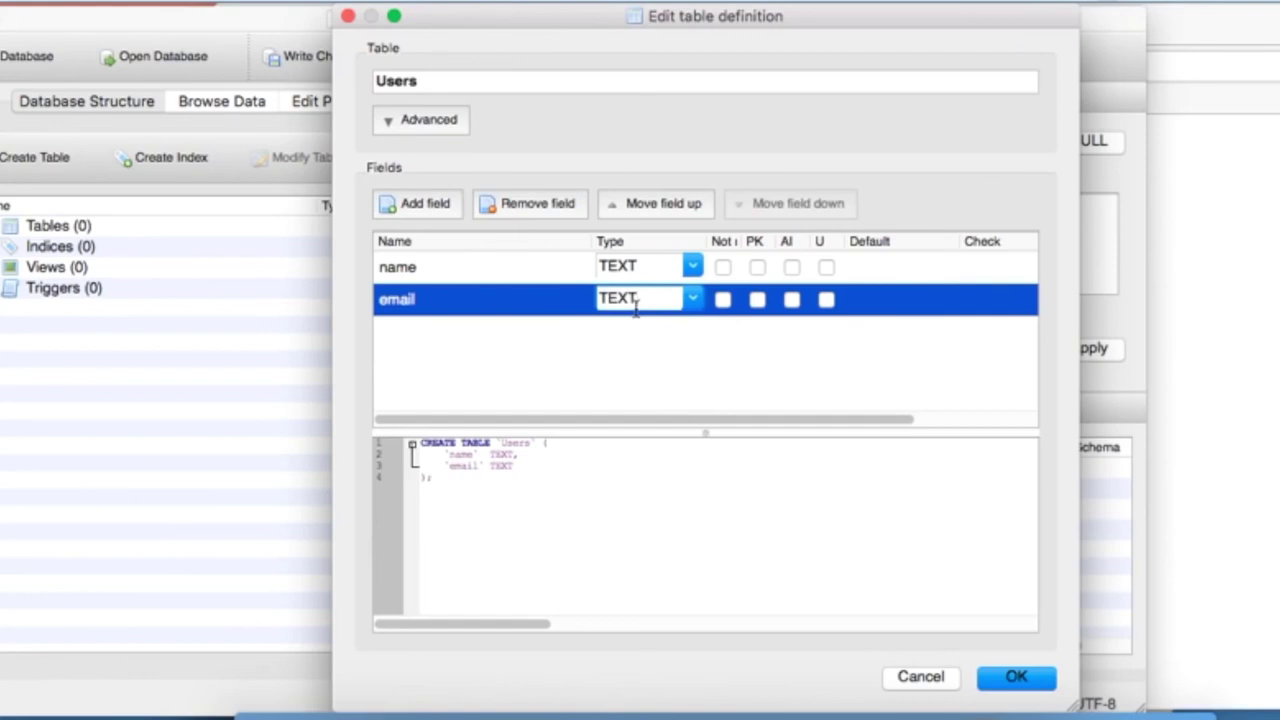
Confirm email stays TEXT, review the generated CREATE TABLE statement, and create the table
click(1018, 679)
click(692, 299)
click(695, 302)
drag(433, 479, 410, 443)
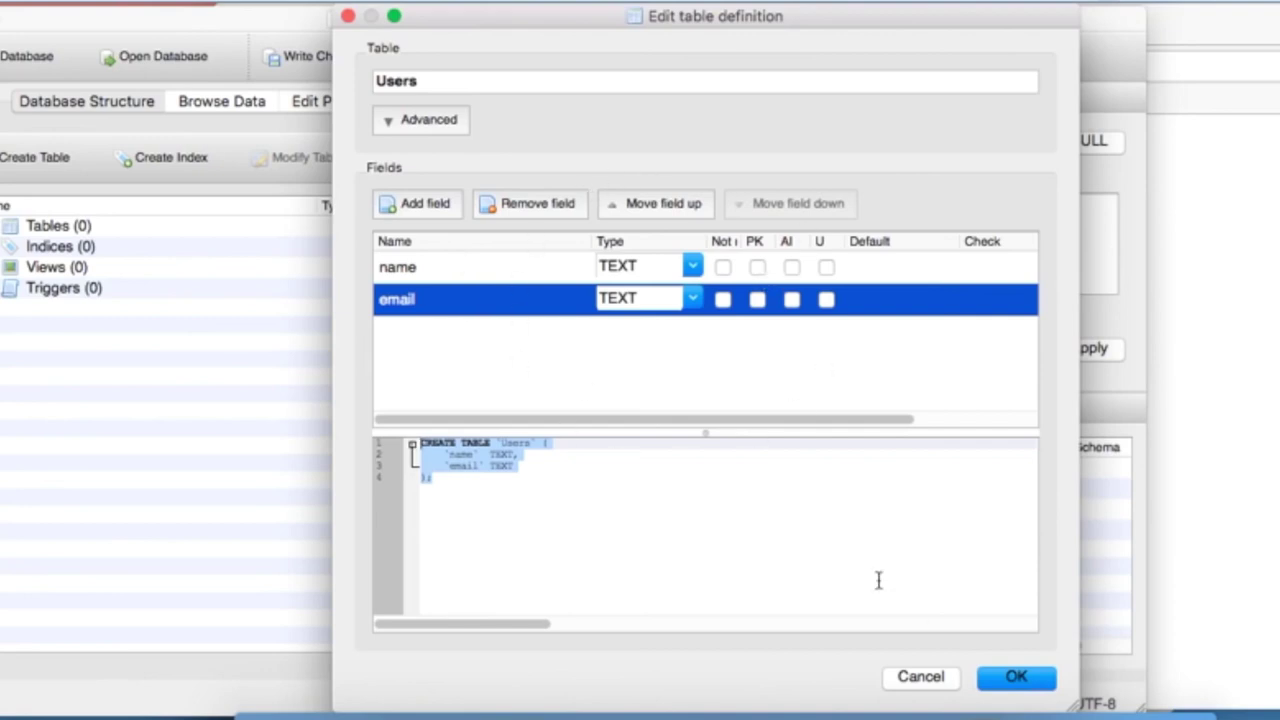
click(1016, 678)
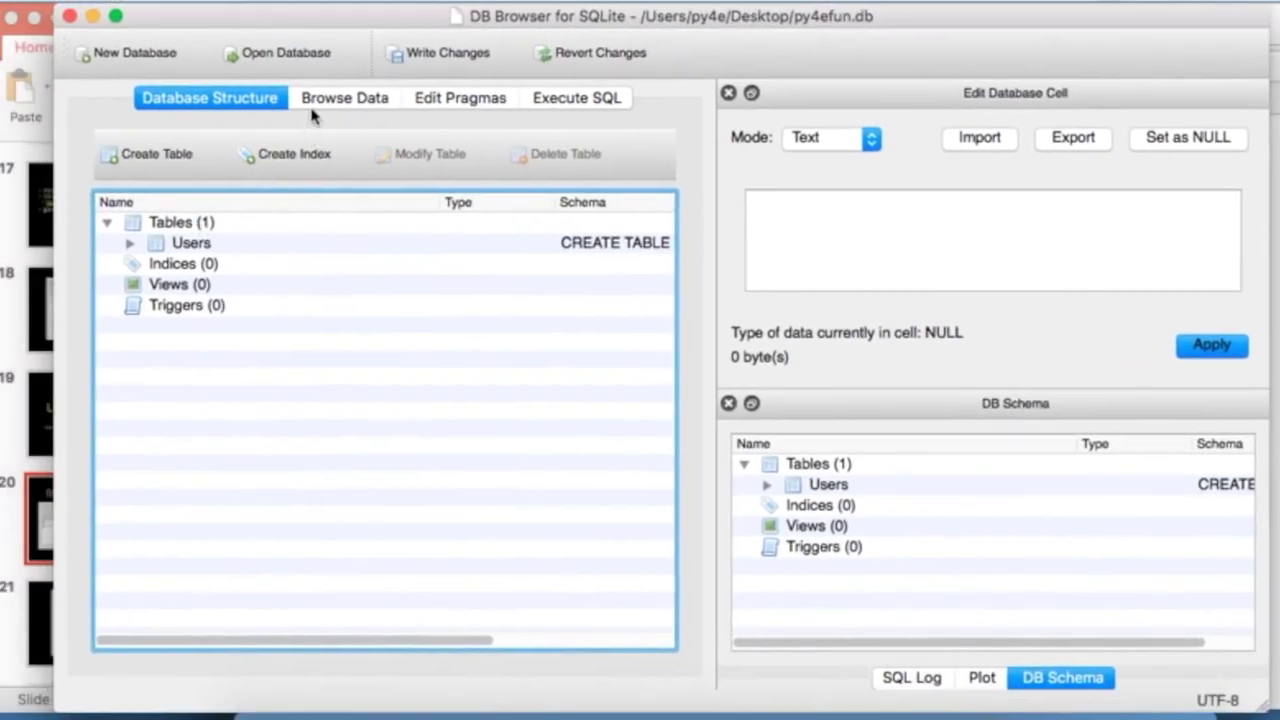
Check the Users table in Browse Data and Database Structure while switching between windows
click(324, 104)
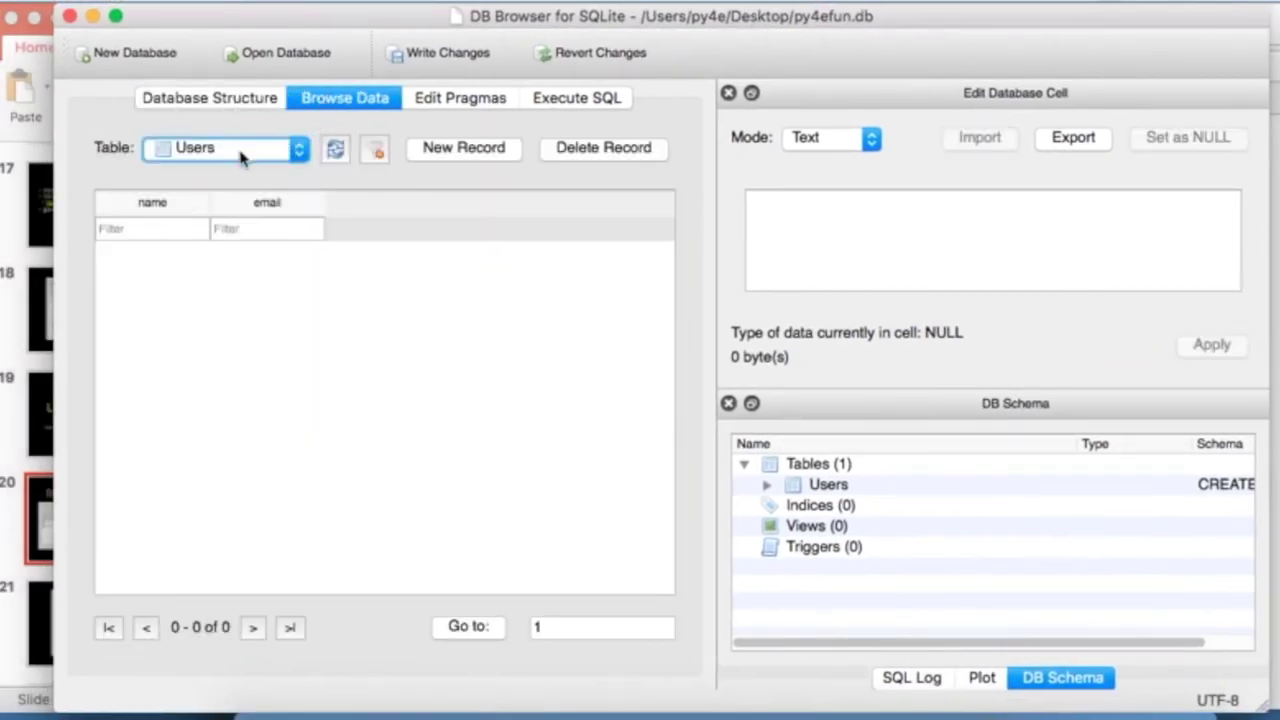
click(253, 155)
click(192, 149)
click(222, 100)
click(128, 248)
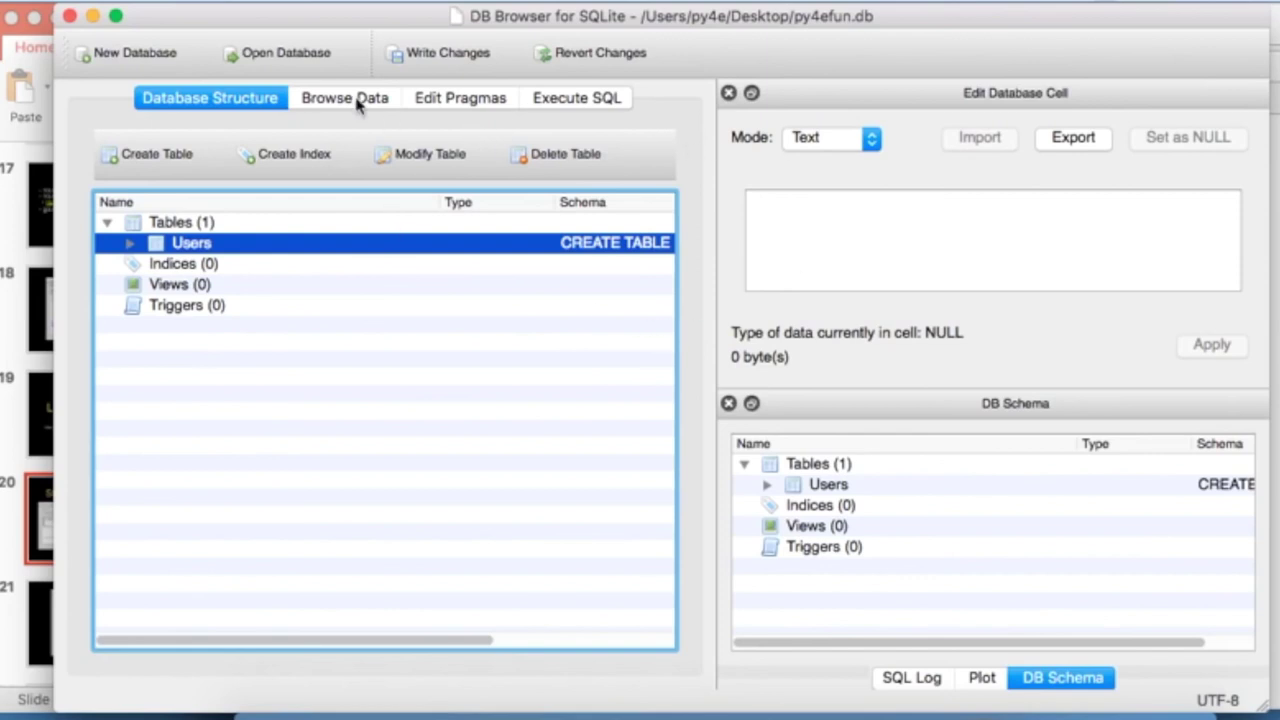
click(6, 212)
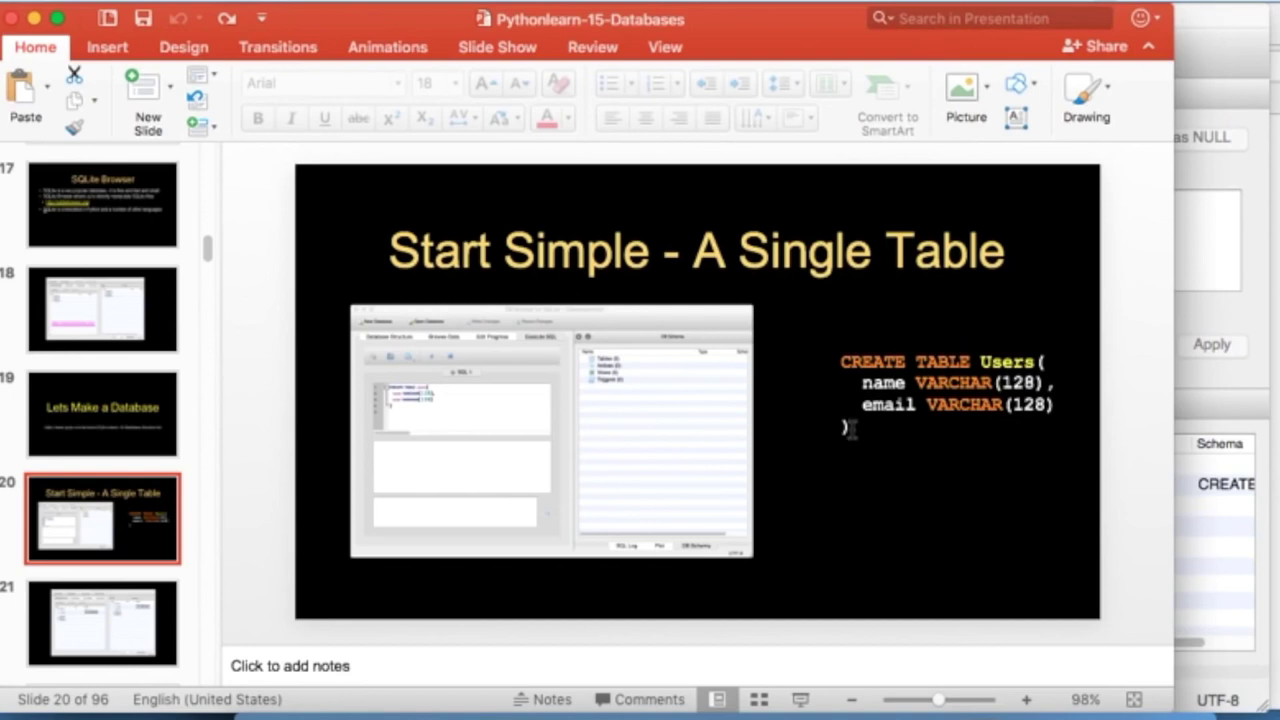
key(super+Tab)
key(super+Tab)
key(super+Tab)
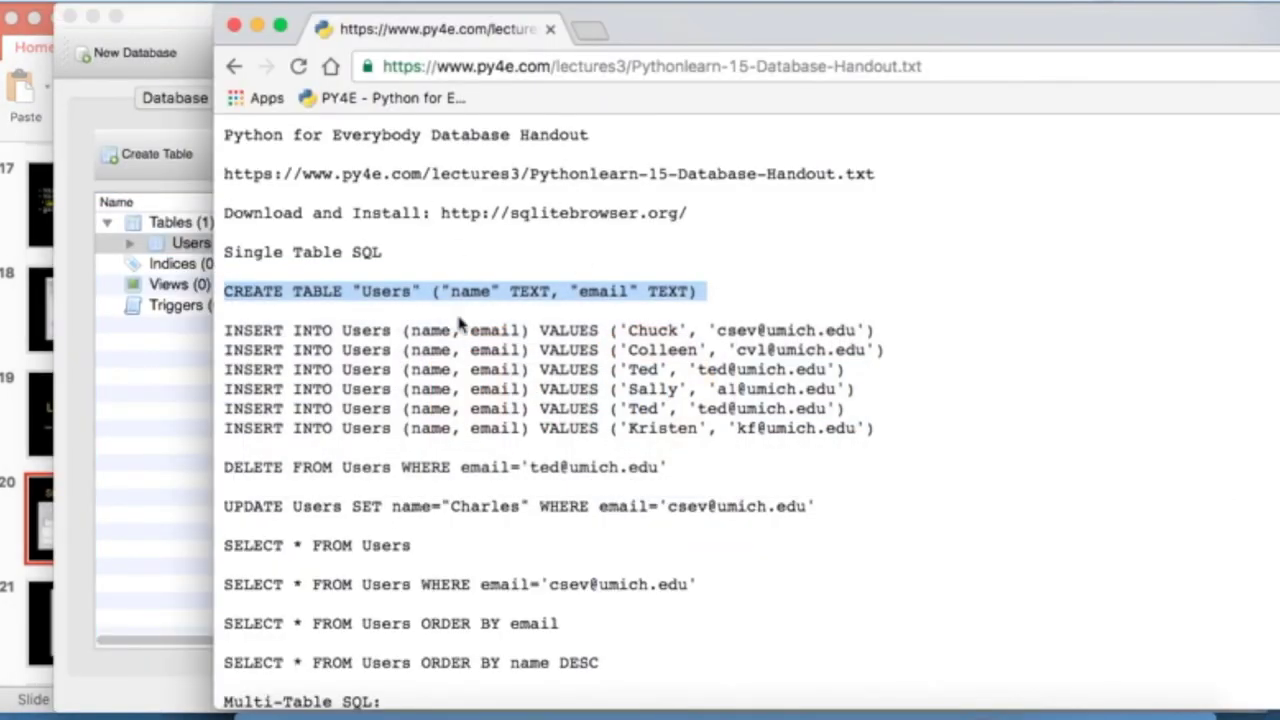
click(160, 397)
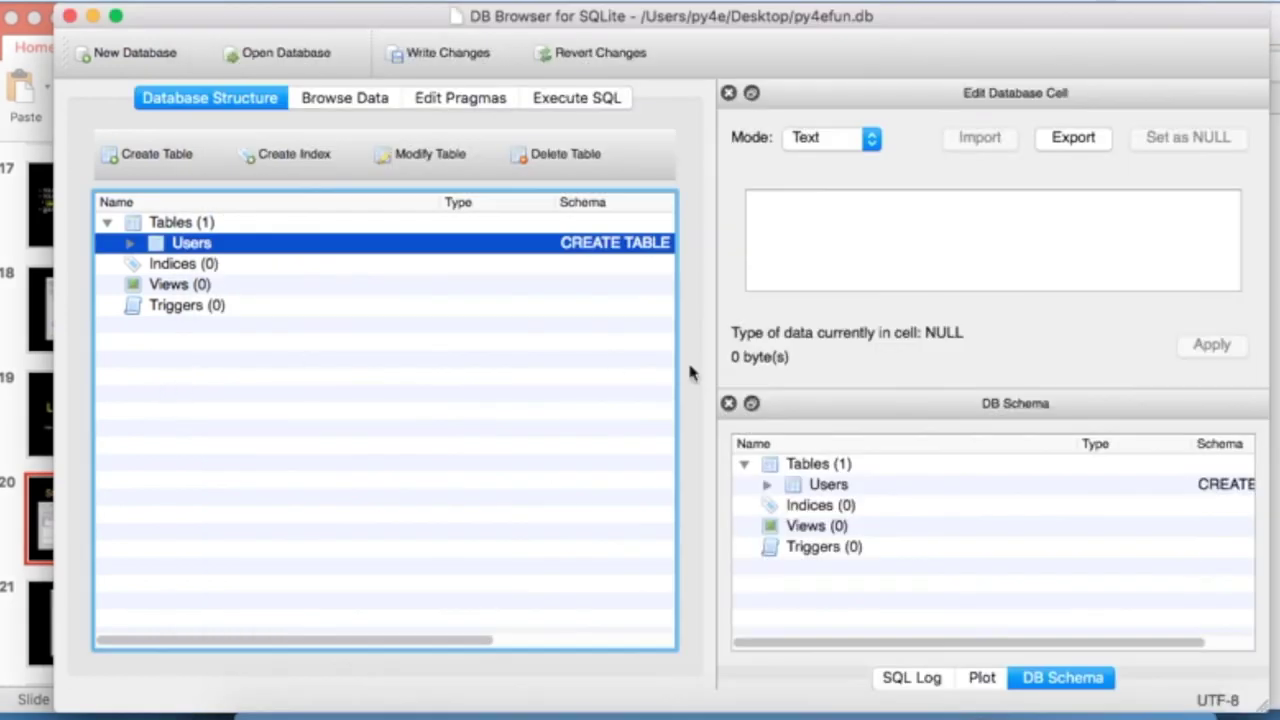
key(super+Tab)
key(super+Tab)
Add a new Users record, entering the user's name and e-mail address
click(359, 103)
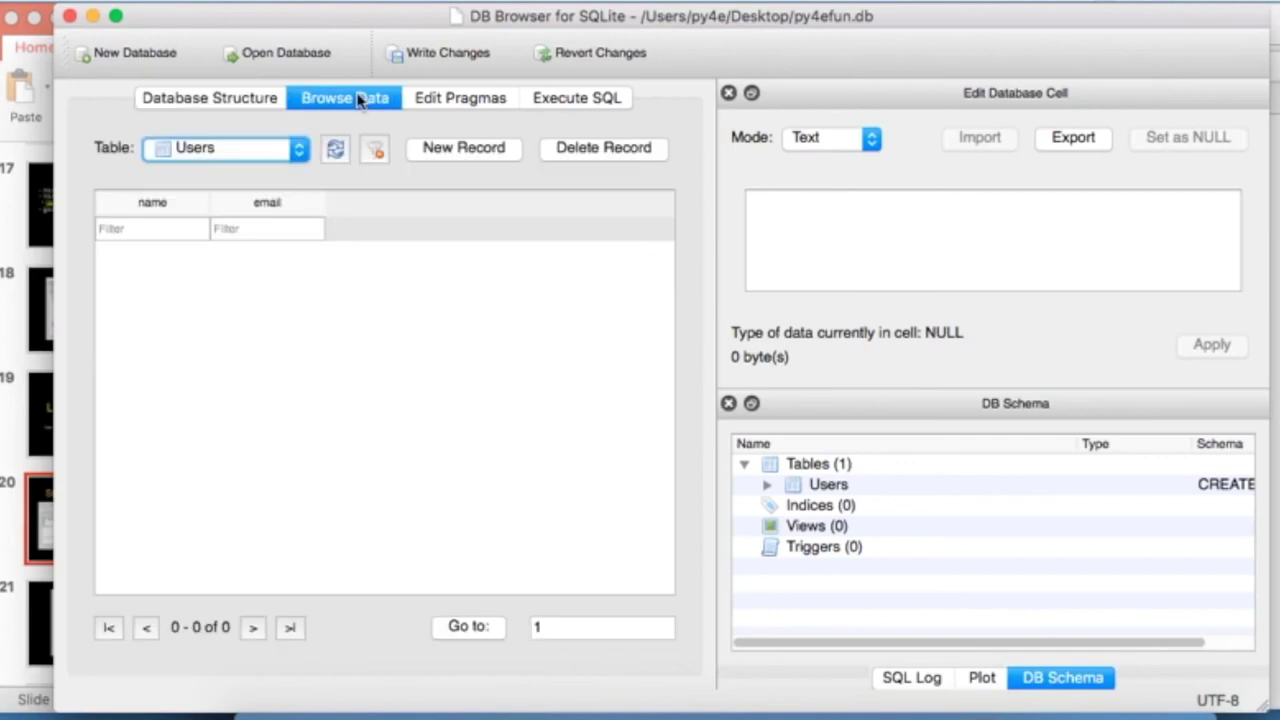
click(470, 148)
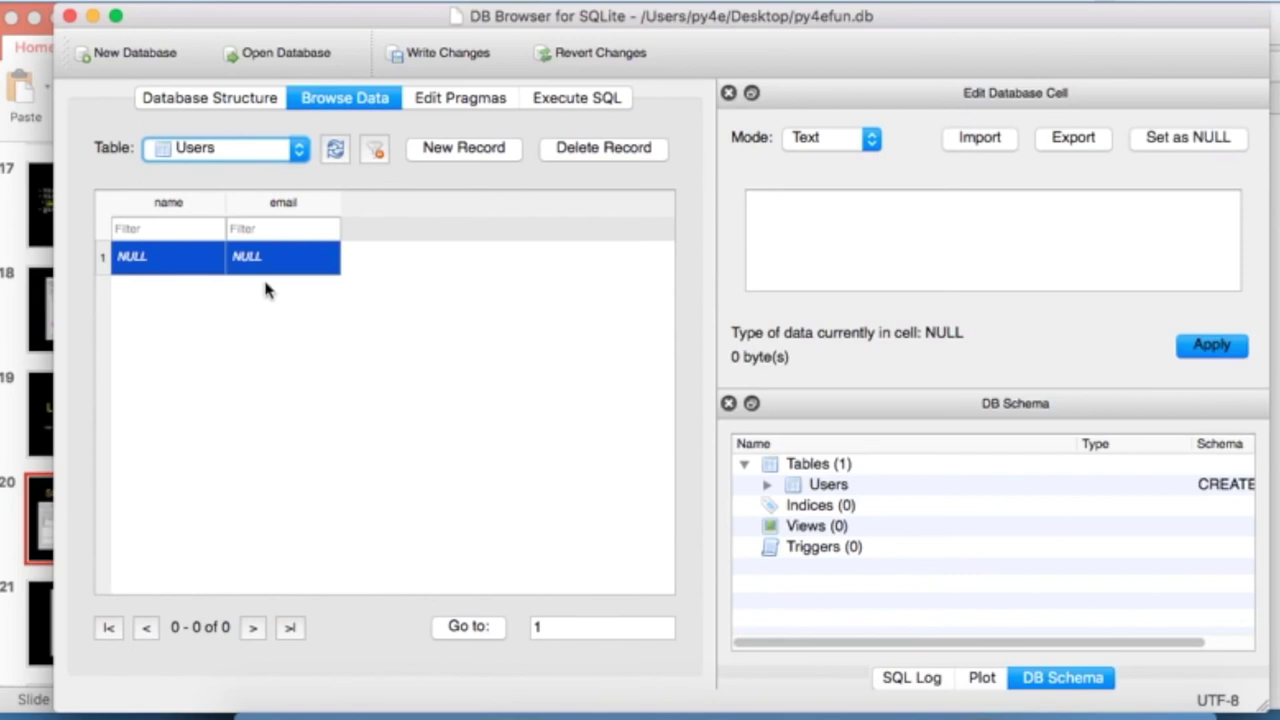
click(165, 256)
double_click(150, 257)
text(Charles)
key(Tab)
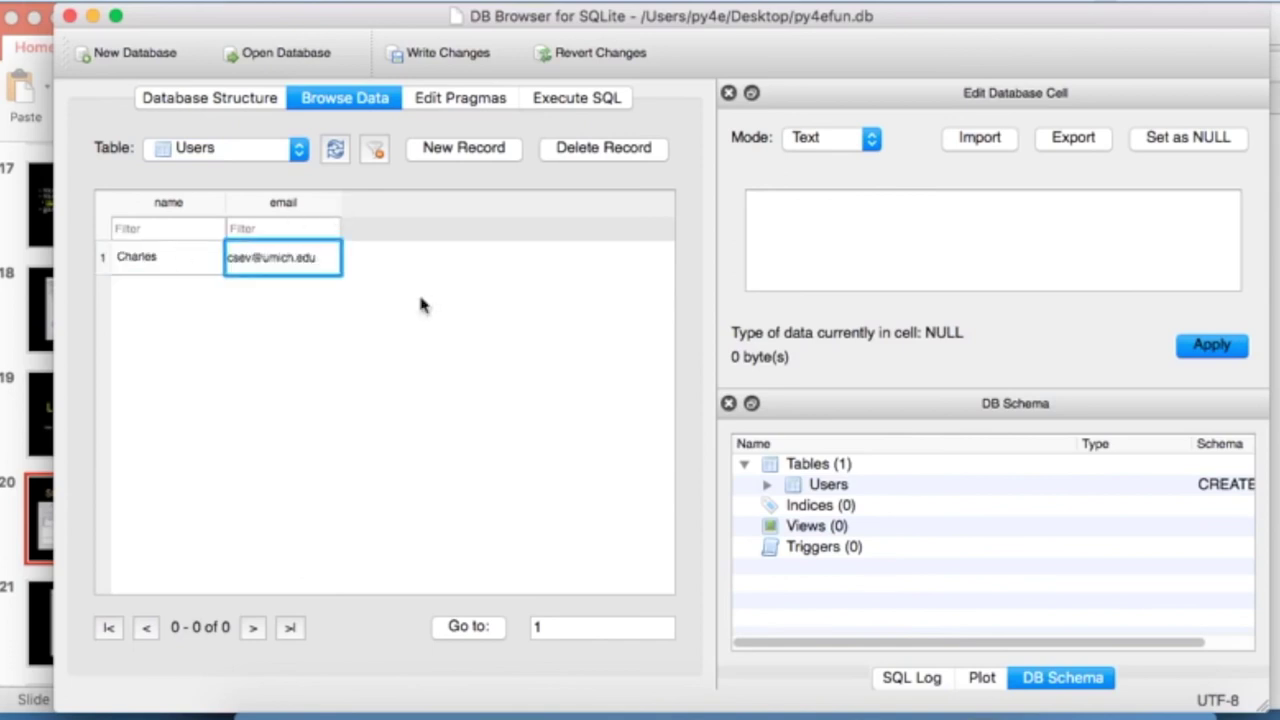
key(Return)
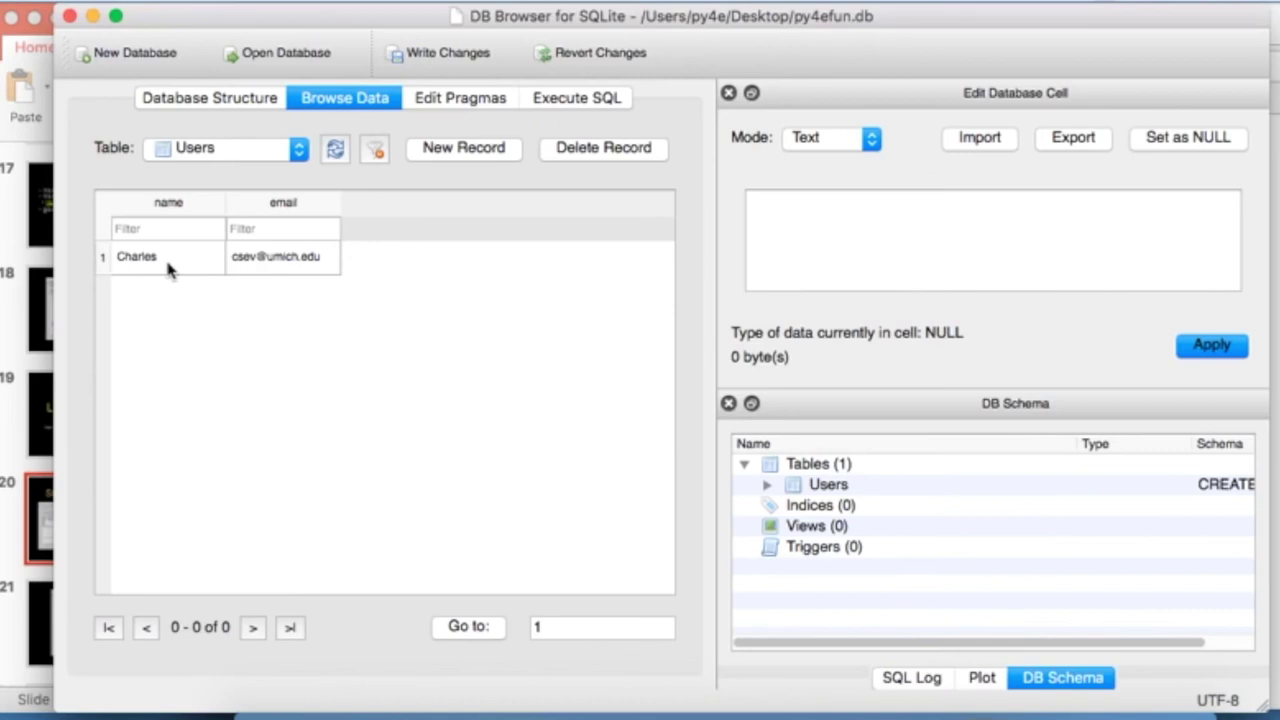
Present slide 24, "SQL: Insert", full screen with the pen turned on
click(567, 100)
click(14, 443)
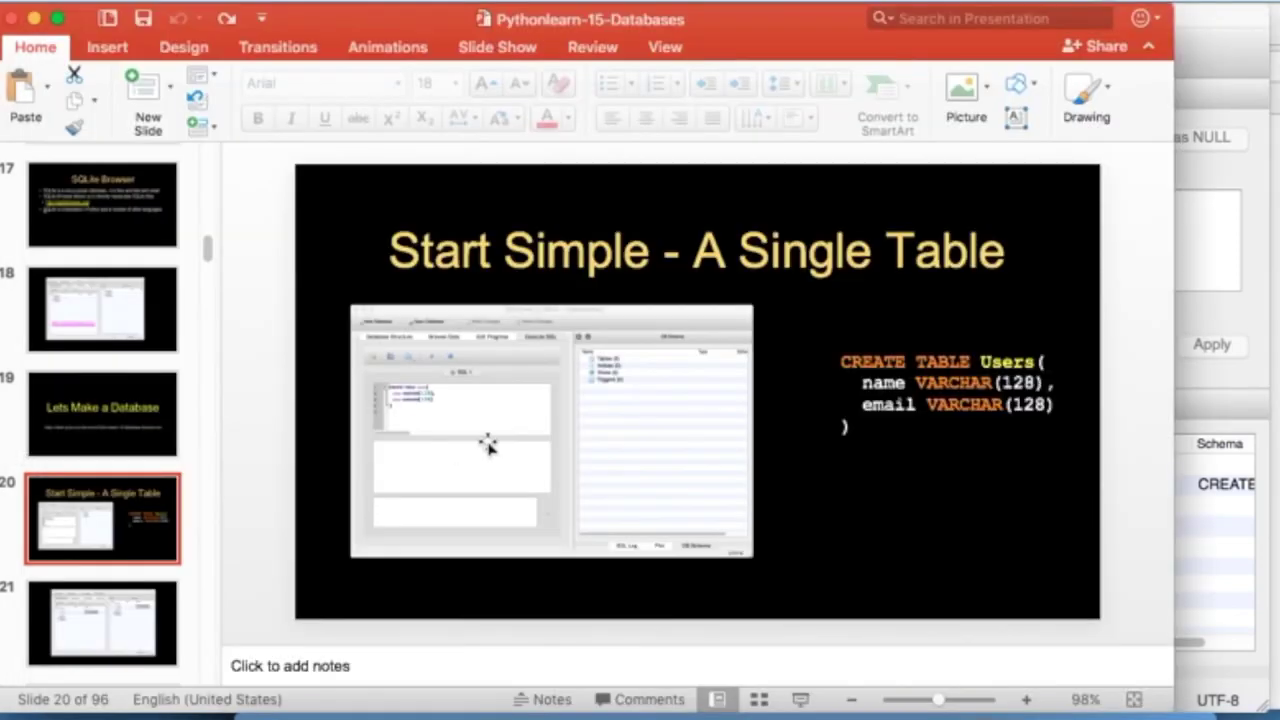
key(Down)
key(Down)
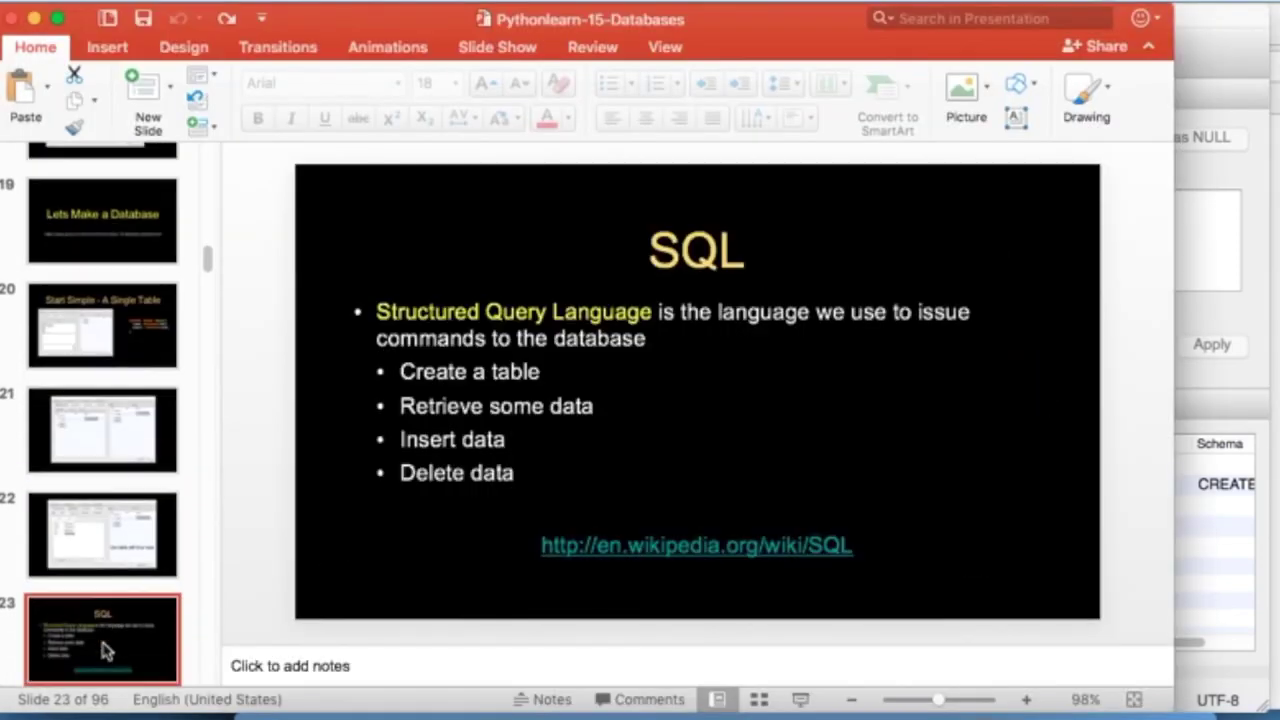
key(Down)
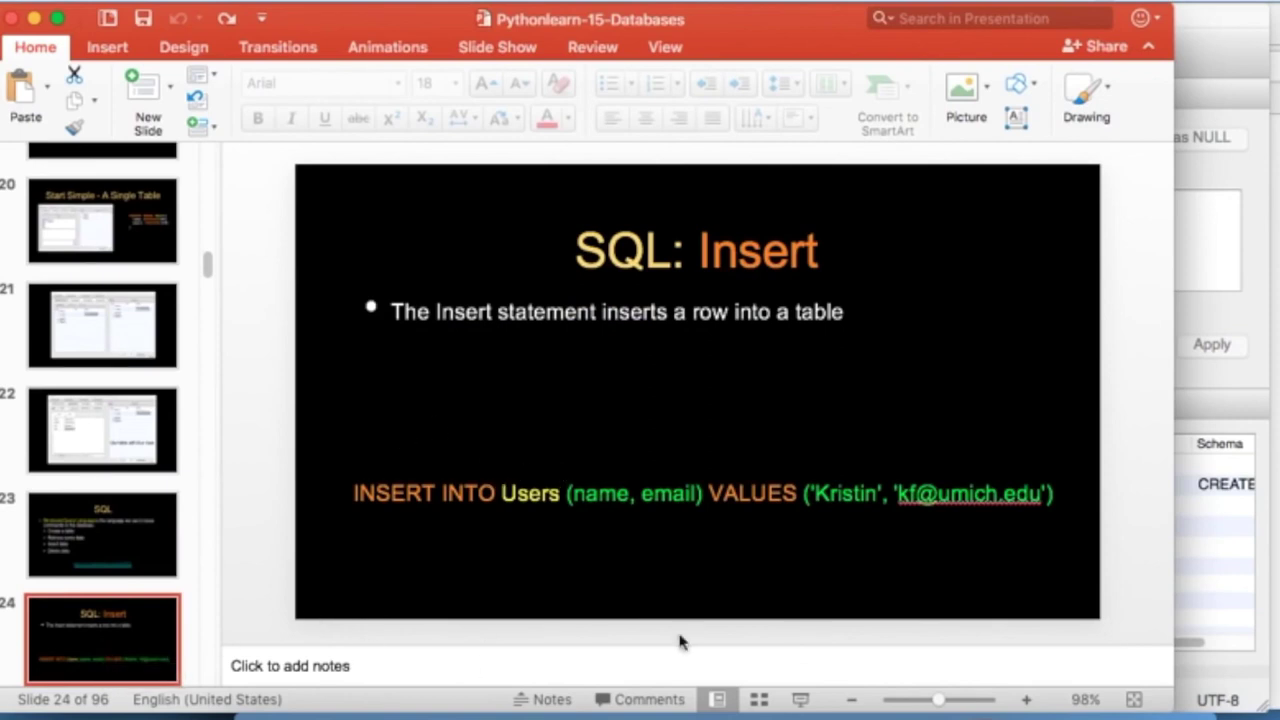
click(799, 700)
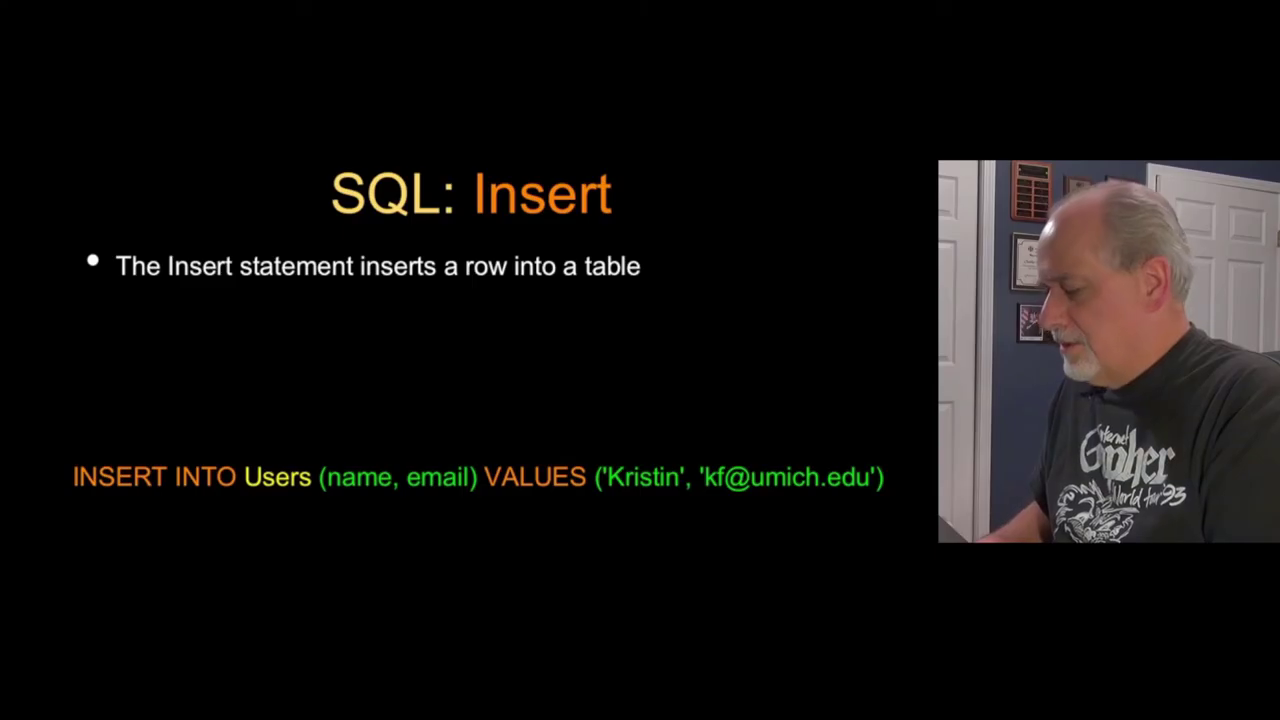
key(ctrl+p)
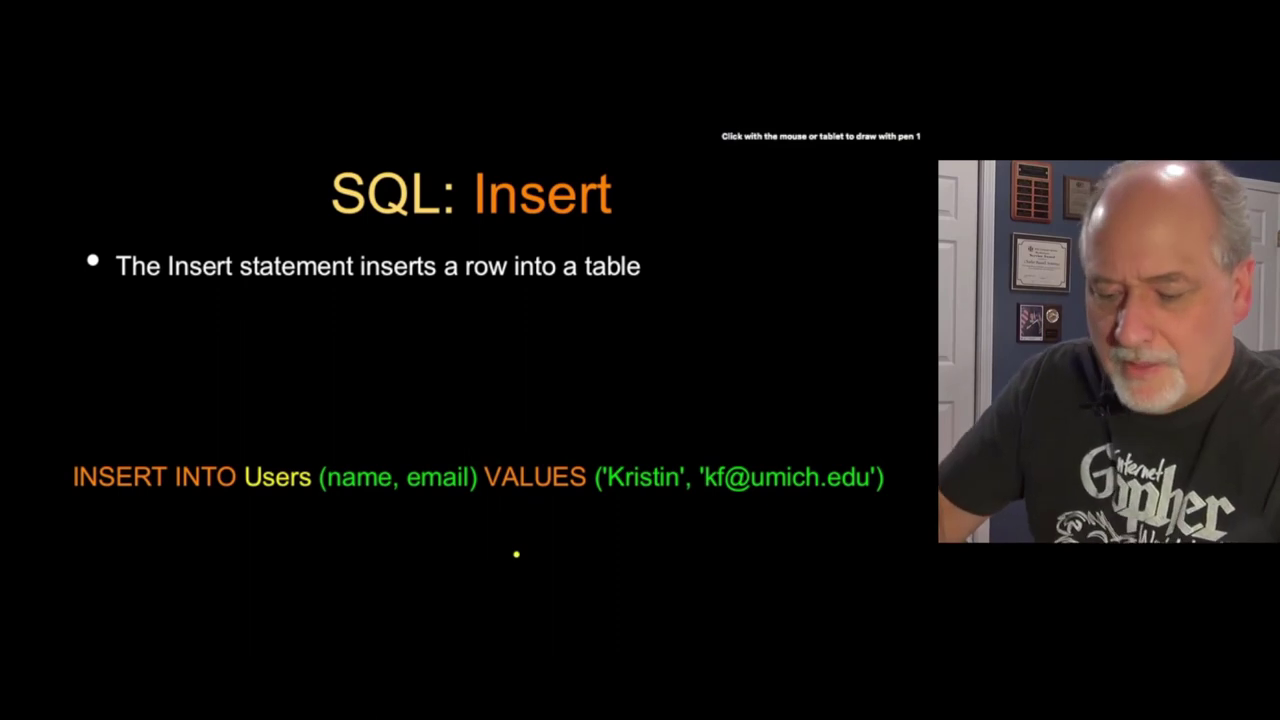